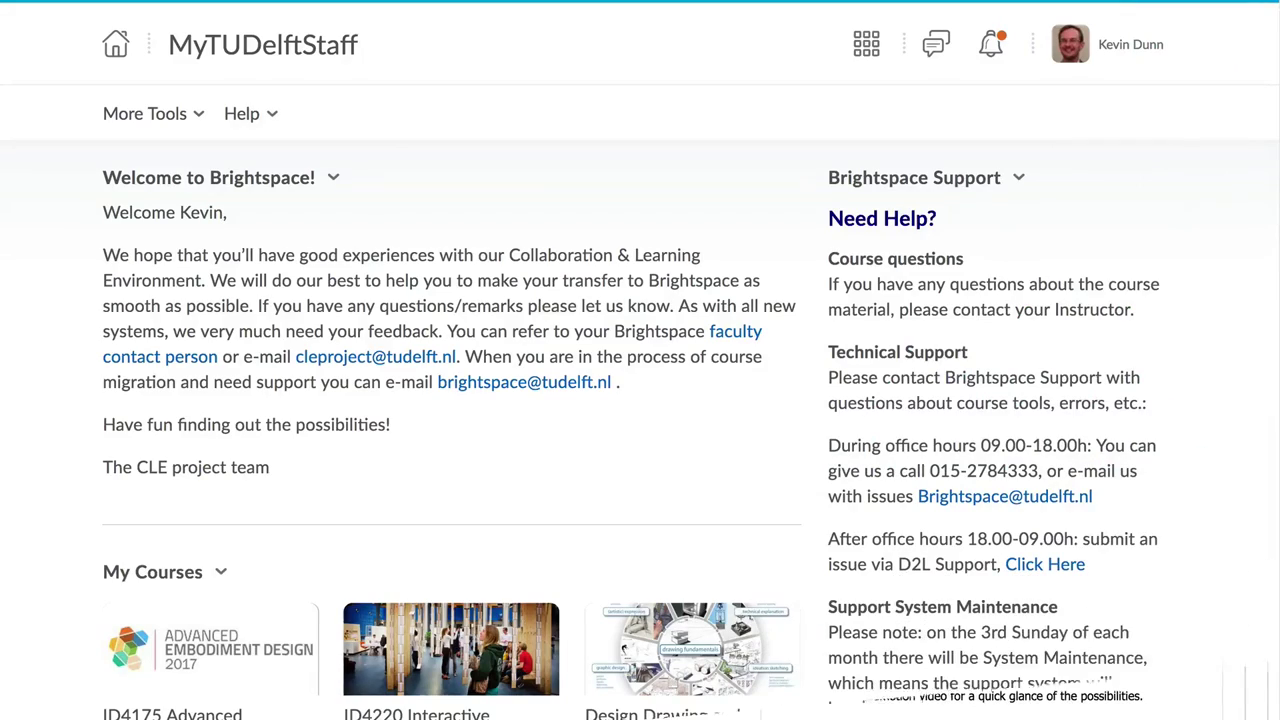
# Open the content area of the Applied Statistics for Technical Students course.
pyautogui.scroll(-2, 640, 360)
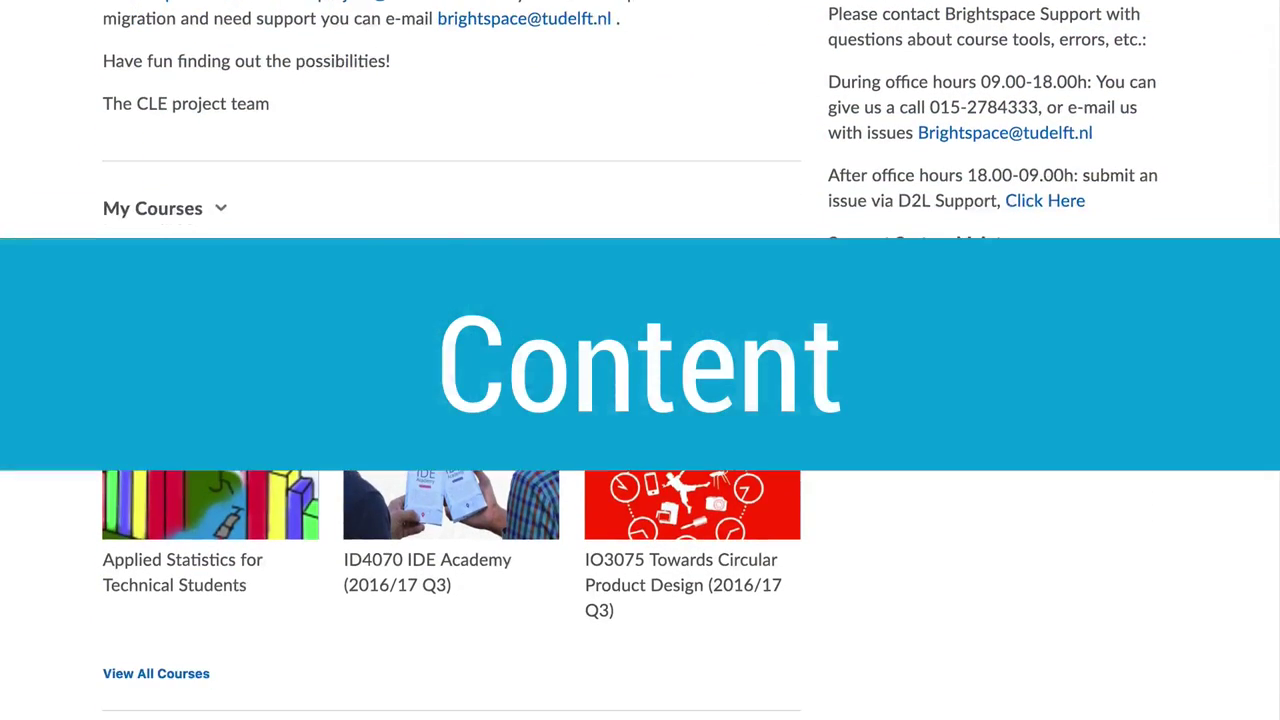
pyautogui.click(244, 508)
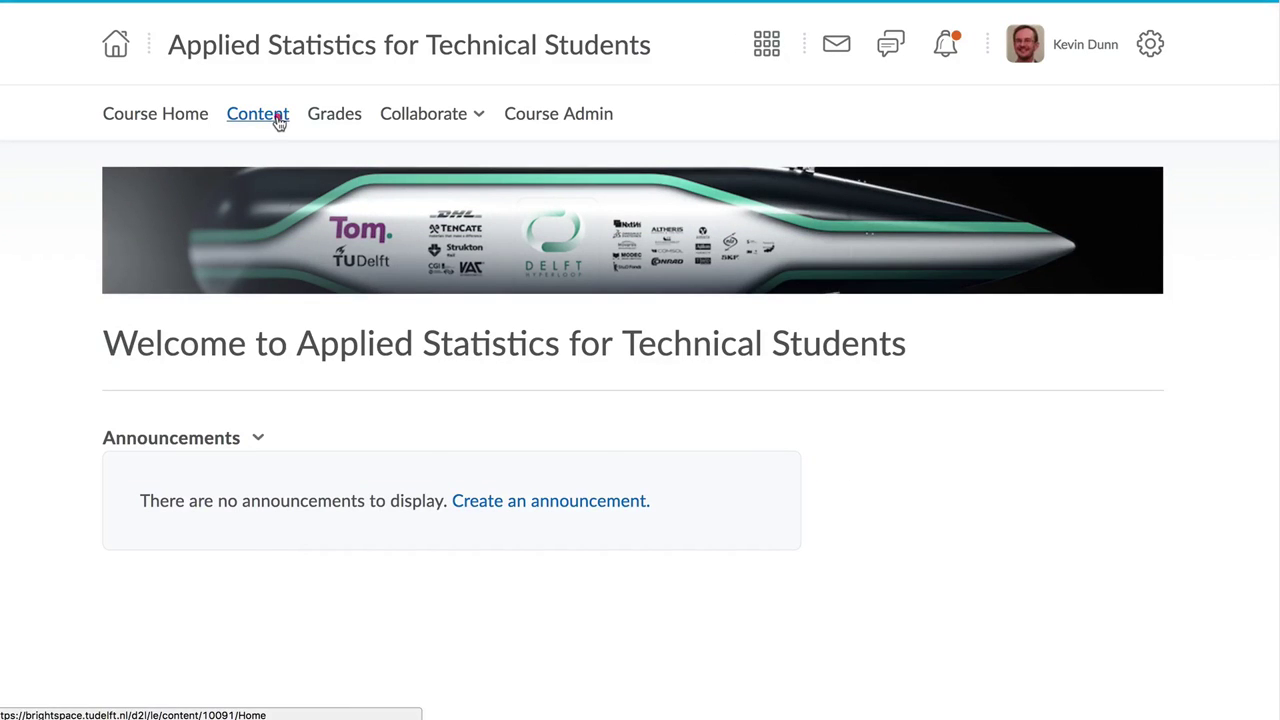
pyautogui.click(279, 120)
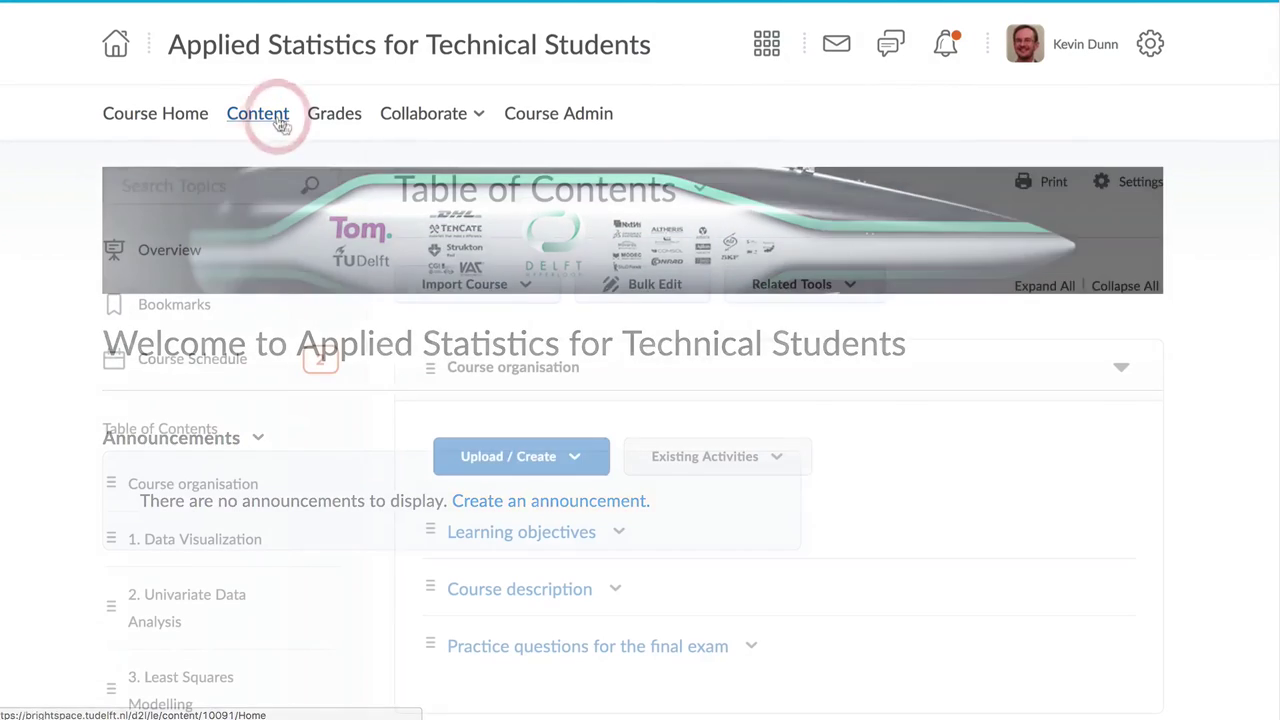
# Look through the course's modules, from Course organisation to Least Squares Modelling, and the topics they hold.
pyautogui.scroll(-1, 281, 218)
pyautogui.scroll(-4, 279, 218)
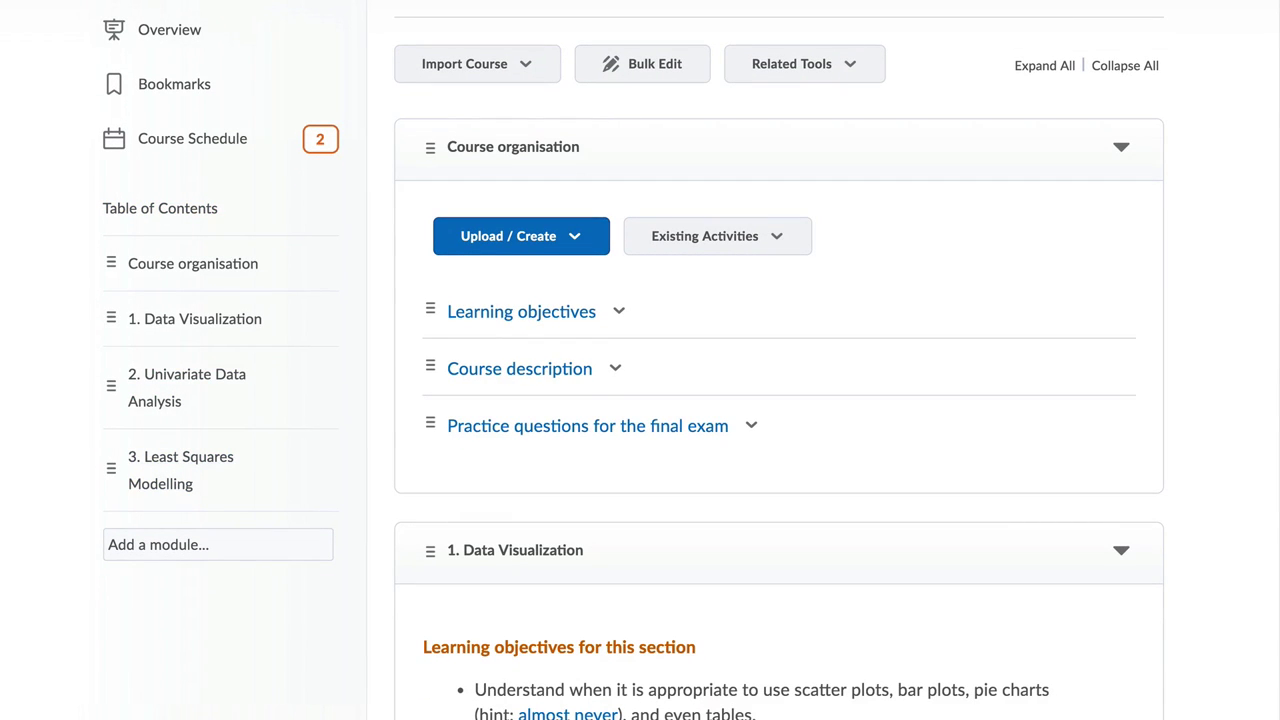
pyautogui.scroll(-5, 640, 360)
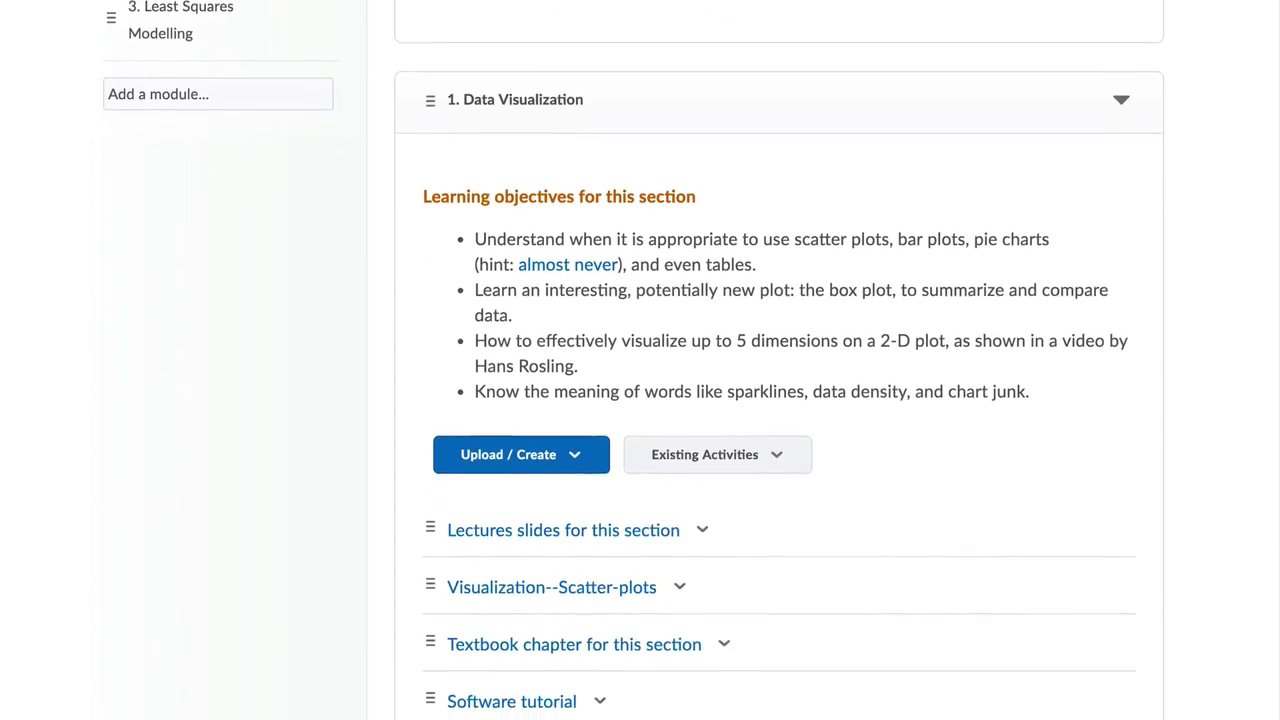
pyautogui.scroll(-7, 640, 360)
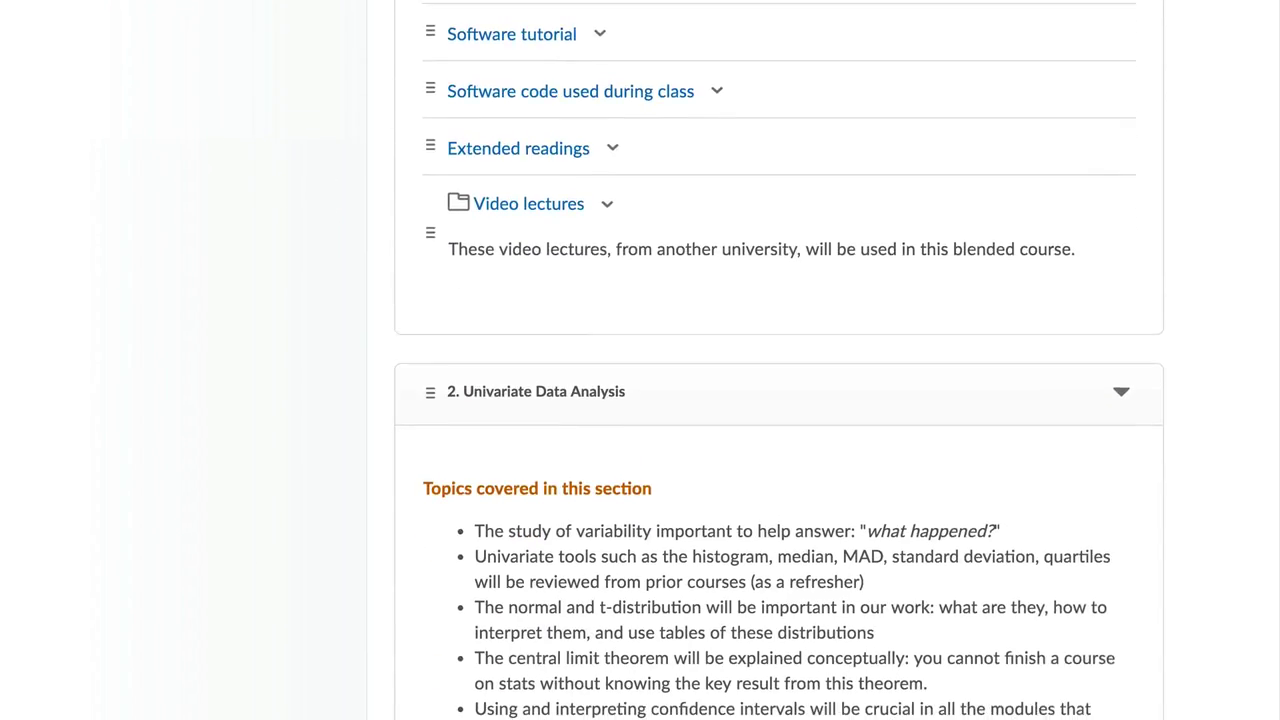
pyautogui.scroll(-6, 640, 360)
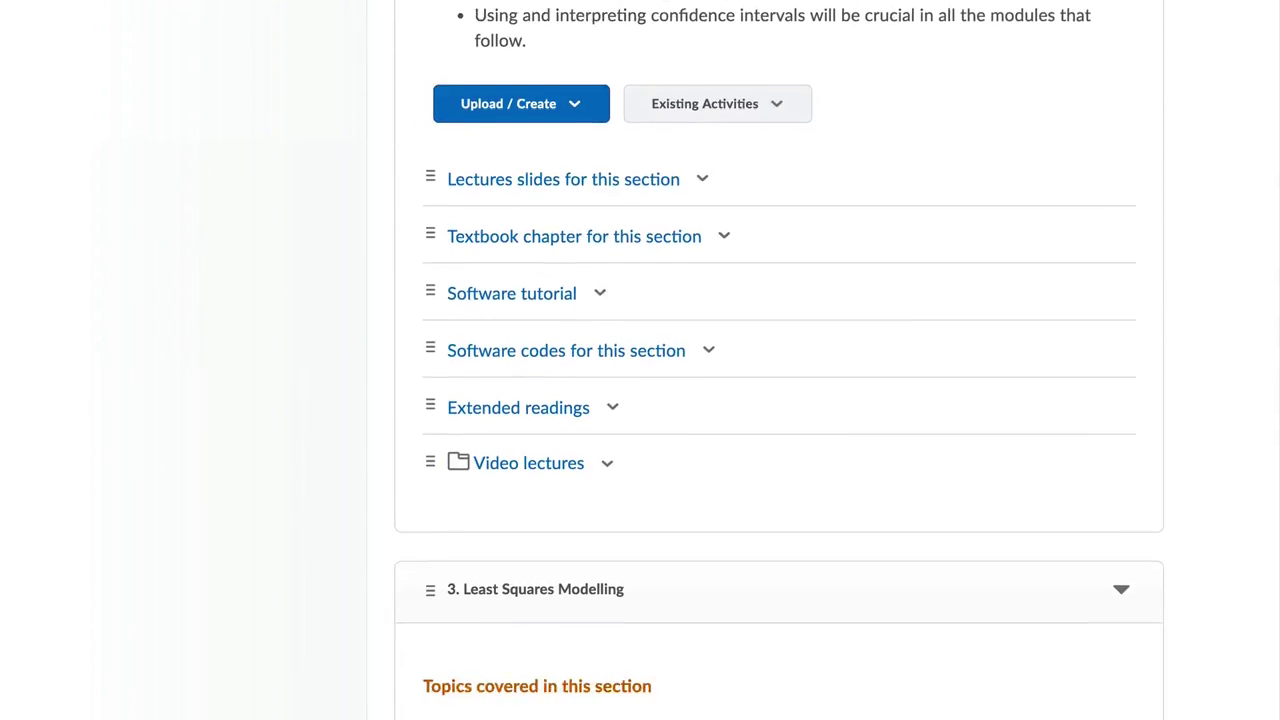
pyautogui.scroll(-8, 640, 360)
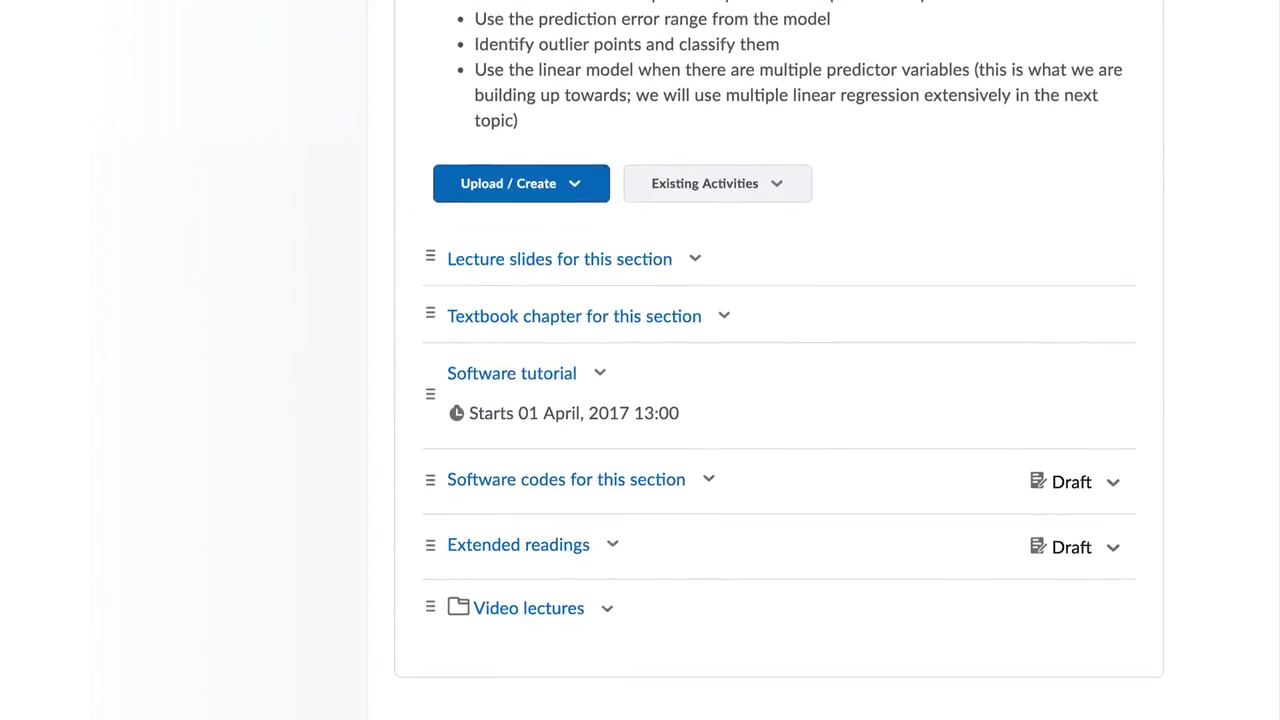
pyautogui.scroll(-1, 640, 360)
# Upload the five Design-of-Experiments PDFs from the Course-files folder into the module "4. Design of Experiments".
pyautogui.click(778, 661)
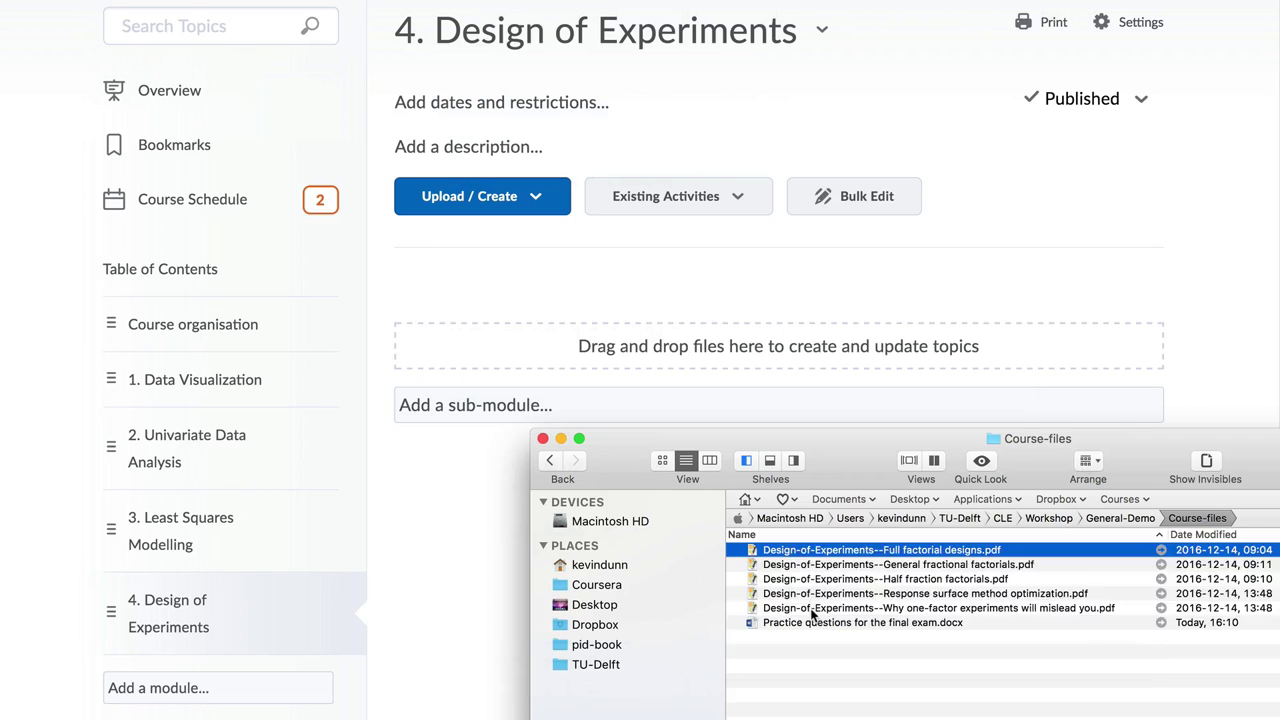
pyautogui.keyDown('shift'); pyautogui.click(851, 607); pyautogui.keyUp('shift')
pyautogui.moveTo(851, 607); pyautogui.dragTo(743, 356)
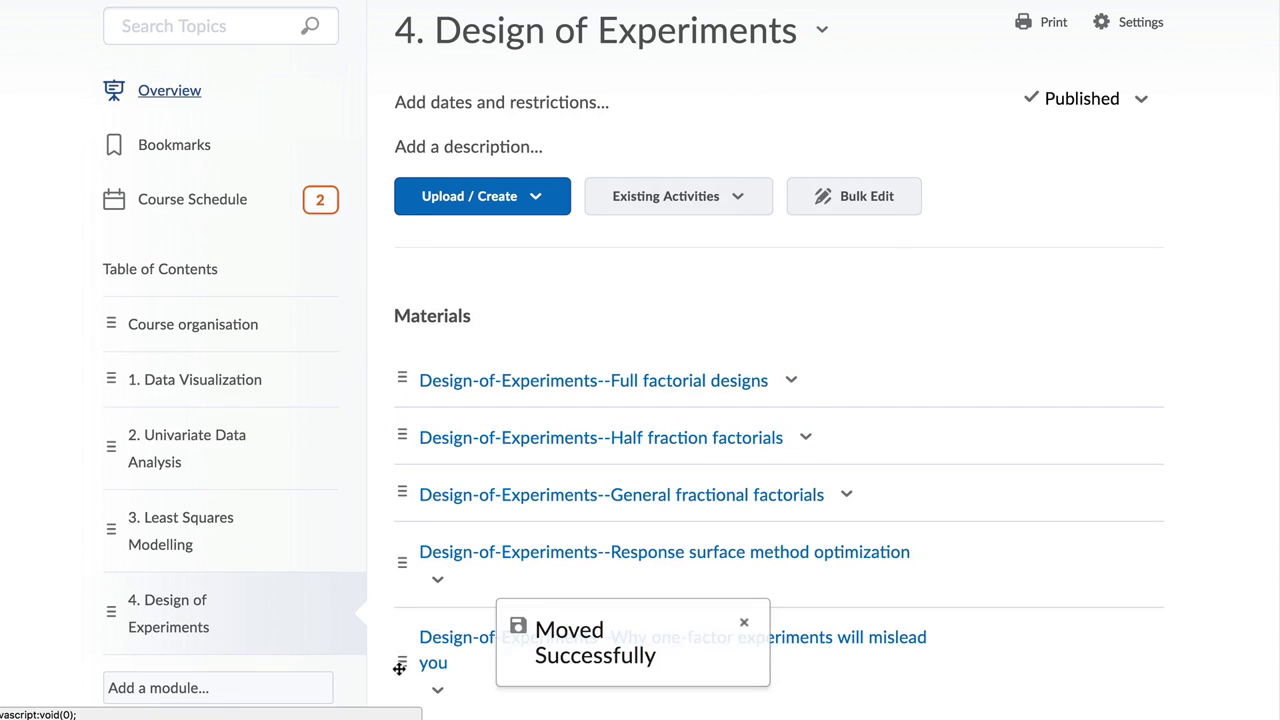
# Move the topic "Why one-factor experiments will mislead you" between the Half fraction and General fractional factorials topics.
pyautogui.moveTo(403, 663); pyautogui.dragTo(413, 477)
pyautogui.scroll(-2, 414, 477)
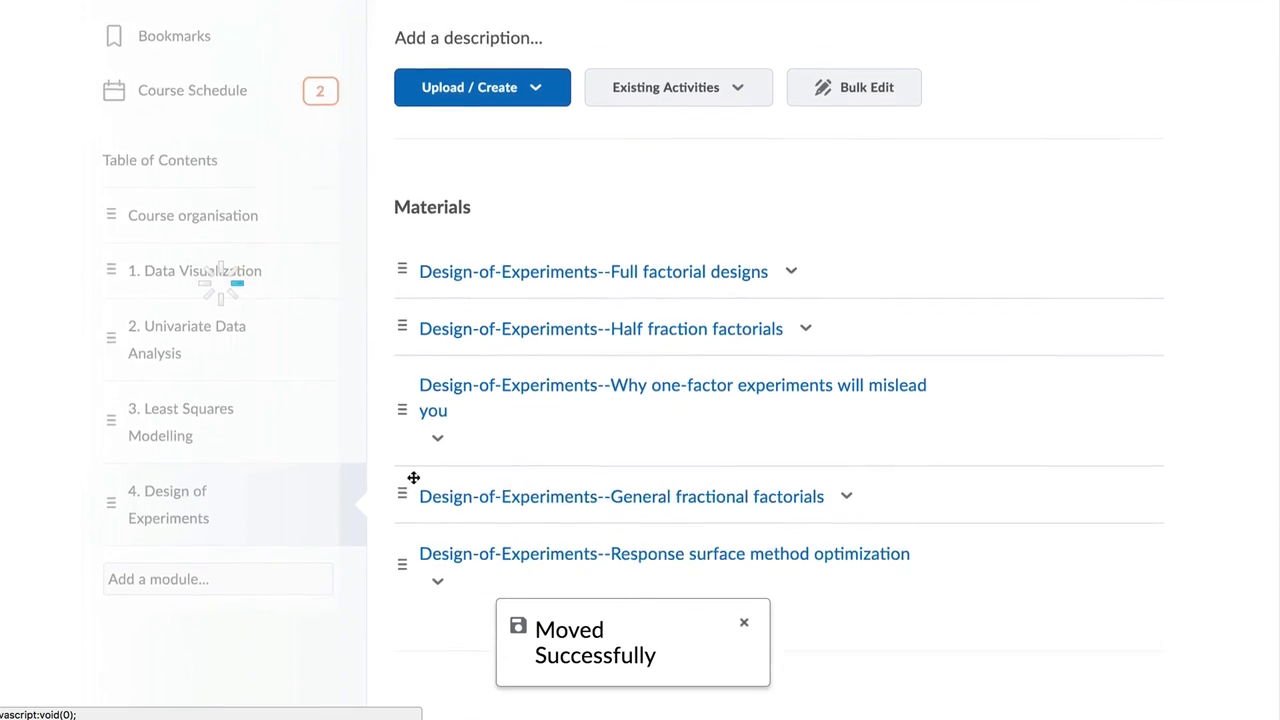
pyautogui.scroll(5, 416, 476)
pyautogui.scroll(-3, 416, 477)
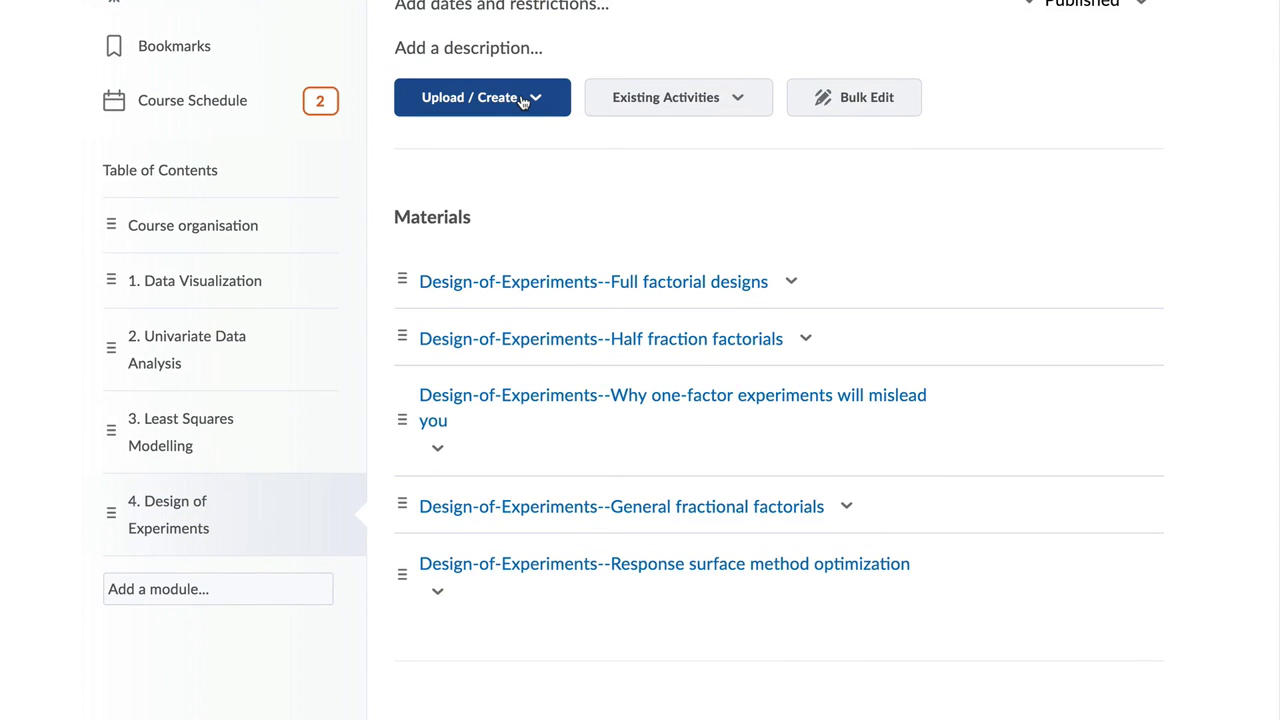
# Create a file titled "Practice questions for the final exam" in the module, using the text copied from the Word document.
pyautogui.click(522, 99)
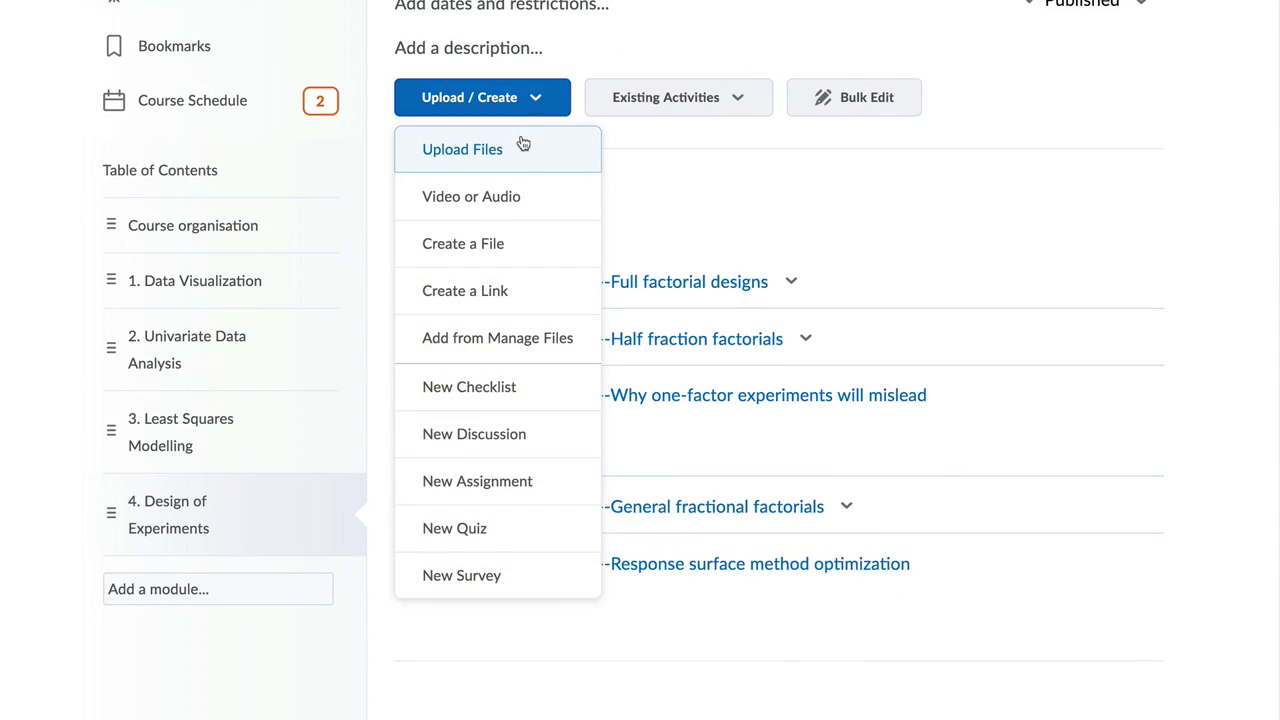
pyautogui.click(521, 241)
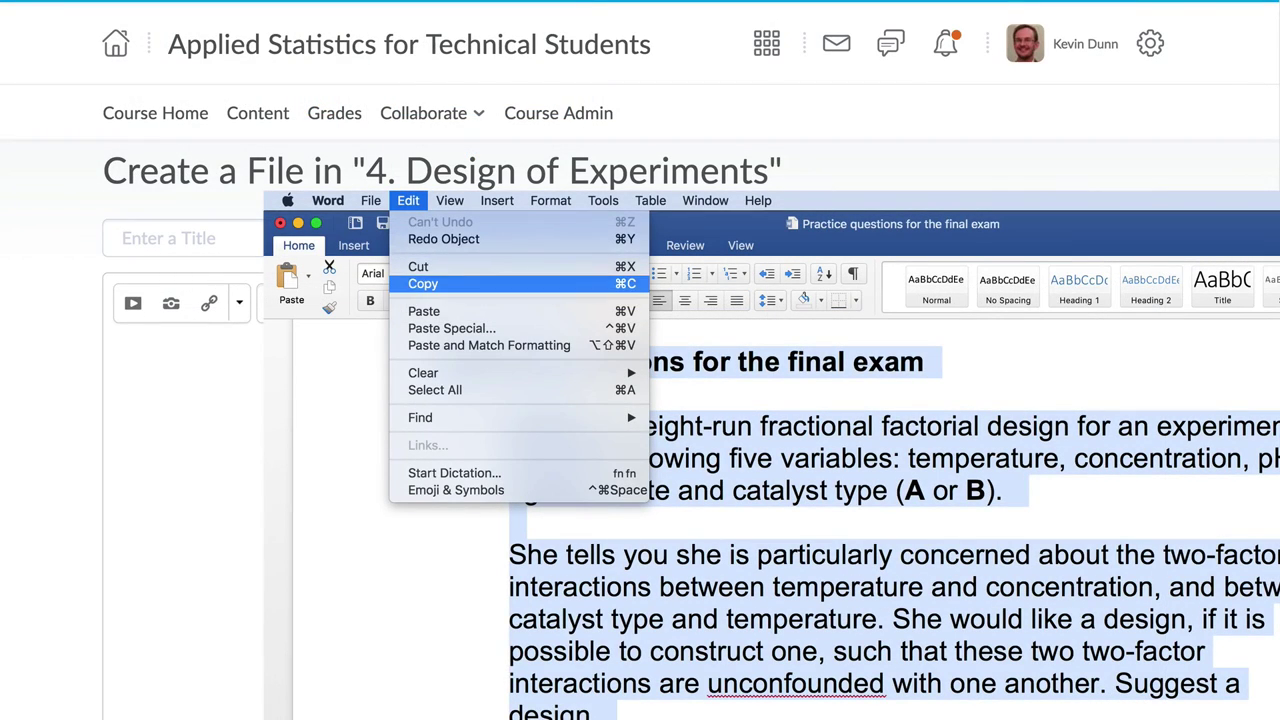
pyautogui.click(423, 284)
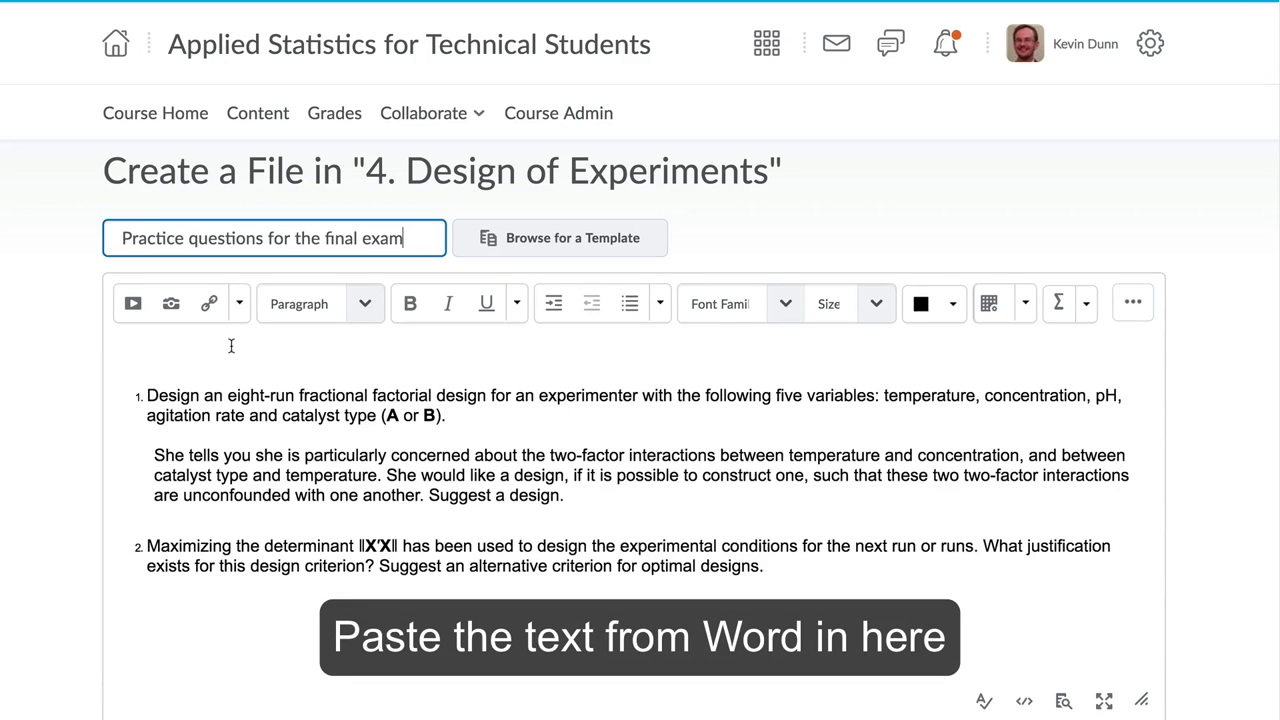
# Delete the plain-text determinant expression after "Maximizing the determinant" in question 2.
pyautogui.click(398, 548)
pyautogui.press('BackSpace')
pyautogui.press('BackSpace')
pyautogui.press('BackSpace')
pyautogui.press('BackSpace')
pyautogui.press('BackSpace')
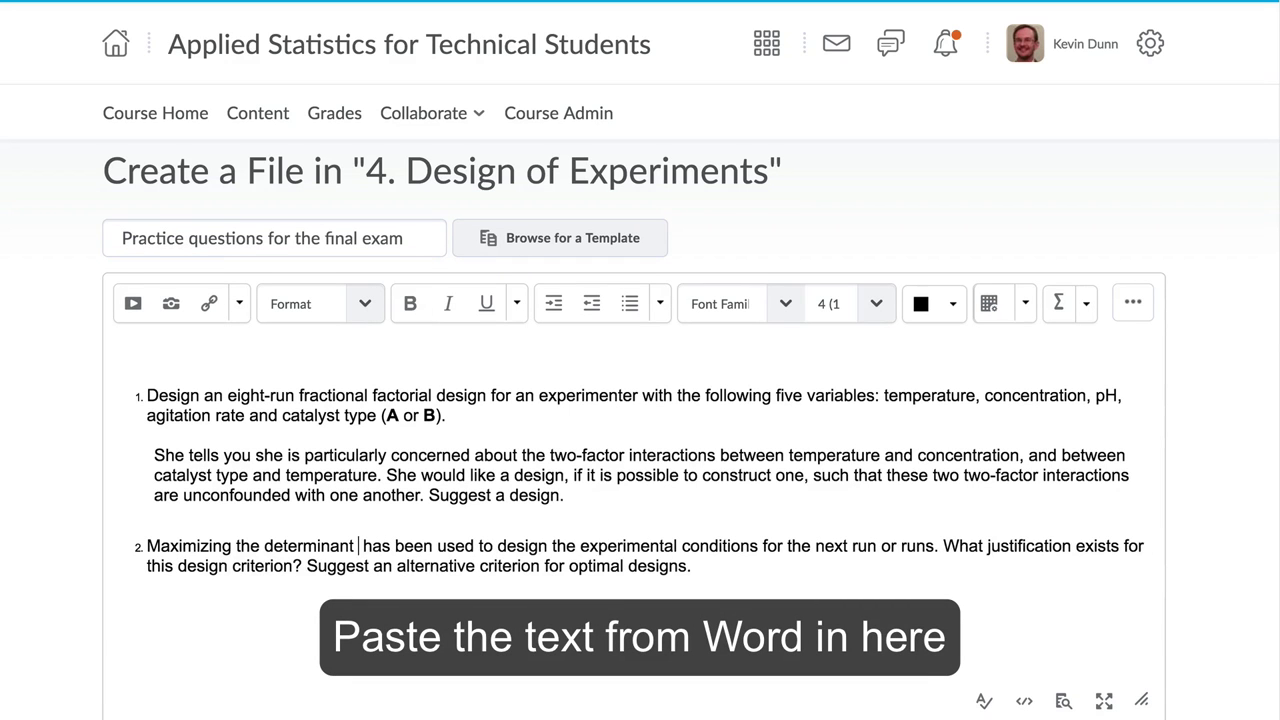
# Insert the determinant into question 2 as a LaTeX equation, with X enclosed by \left| and \right|.
pyautogui.click(1086, 303)
pyautogui.click(1045, 420)
pyautogui.write('\\left')
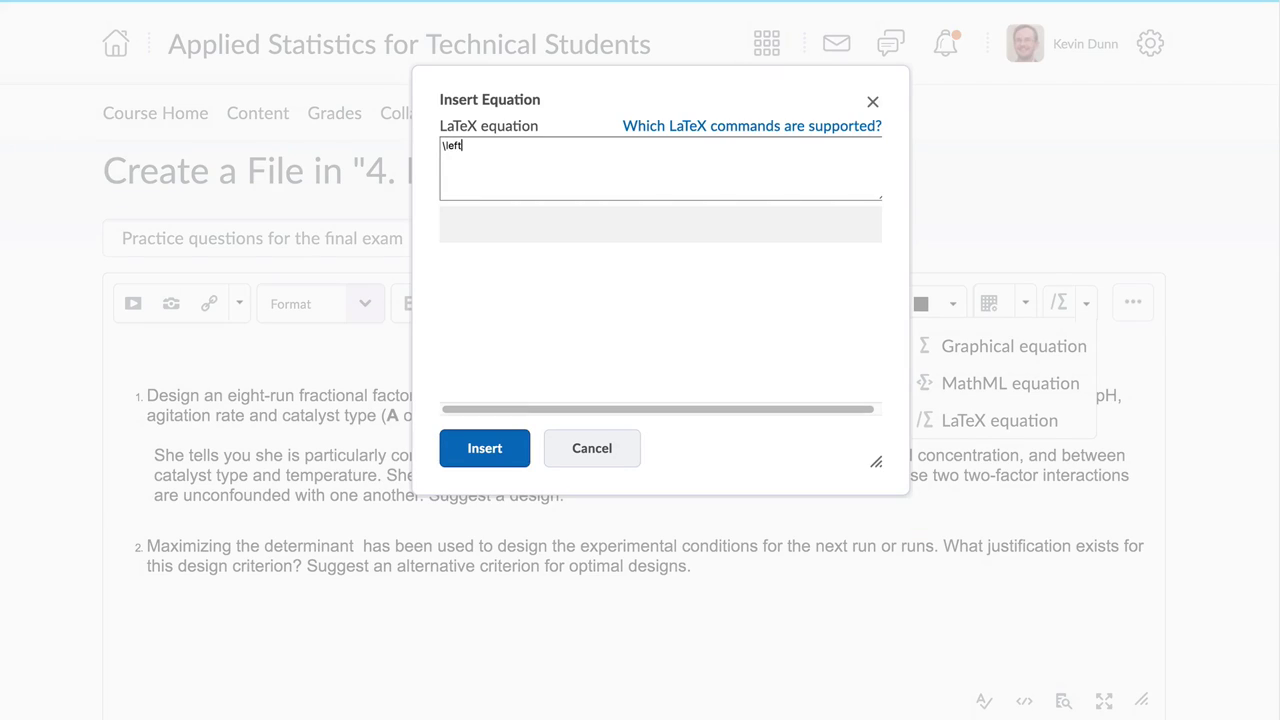
pyautogui.write('| \right|')
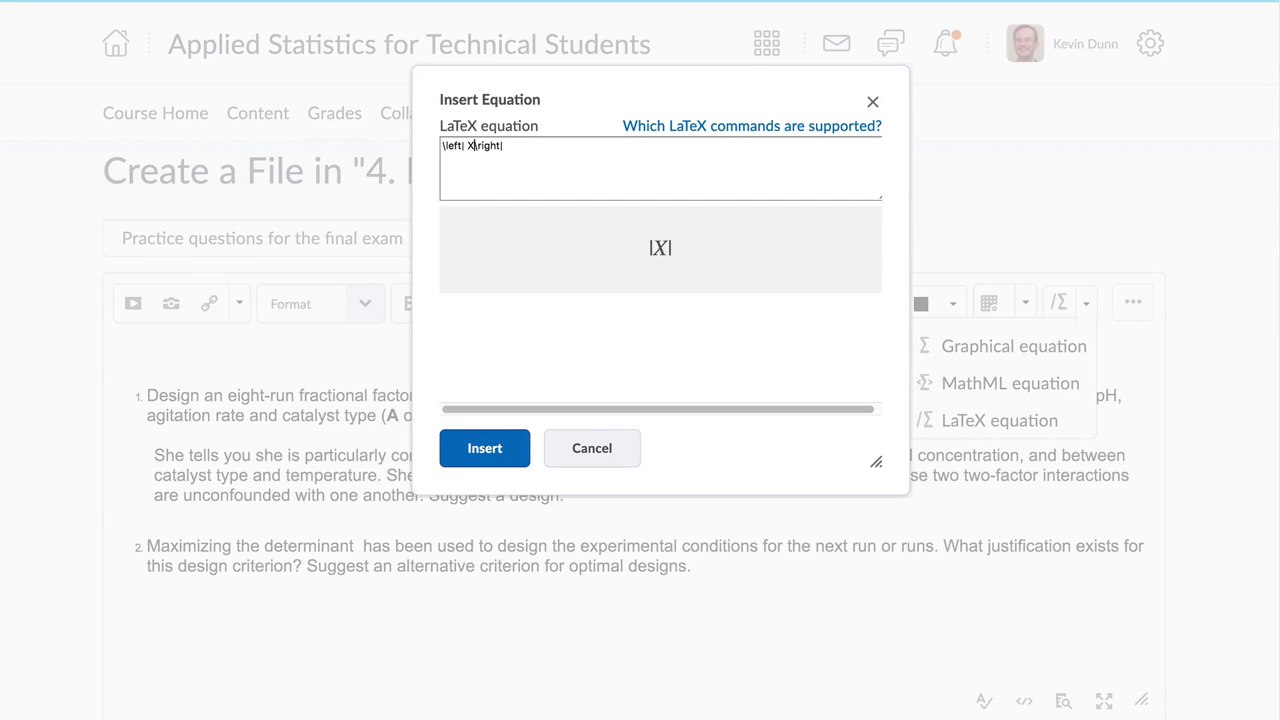
pyautogui.click(486, 448)
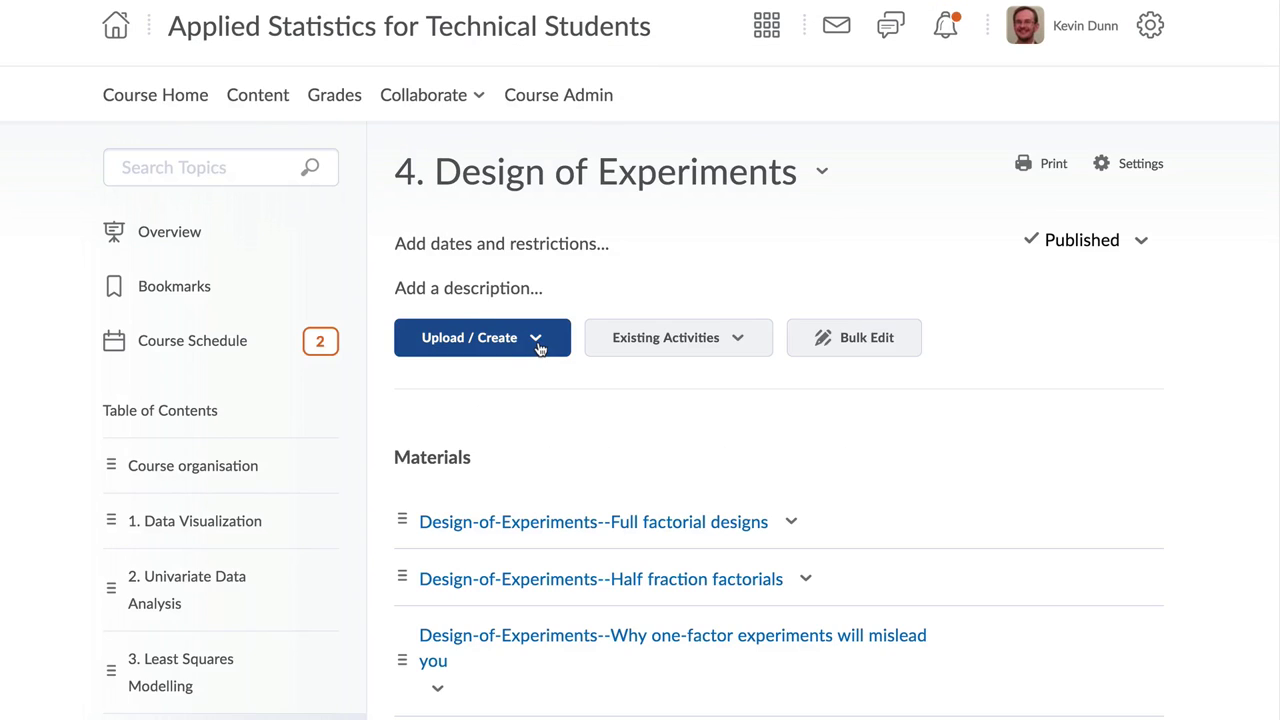
# Open the file upload option for adding a video or audio item to the Design of Experiments module.
pyautogui.click(538, 345)
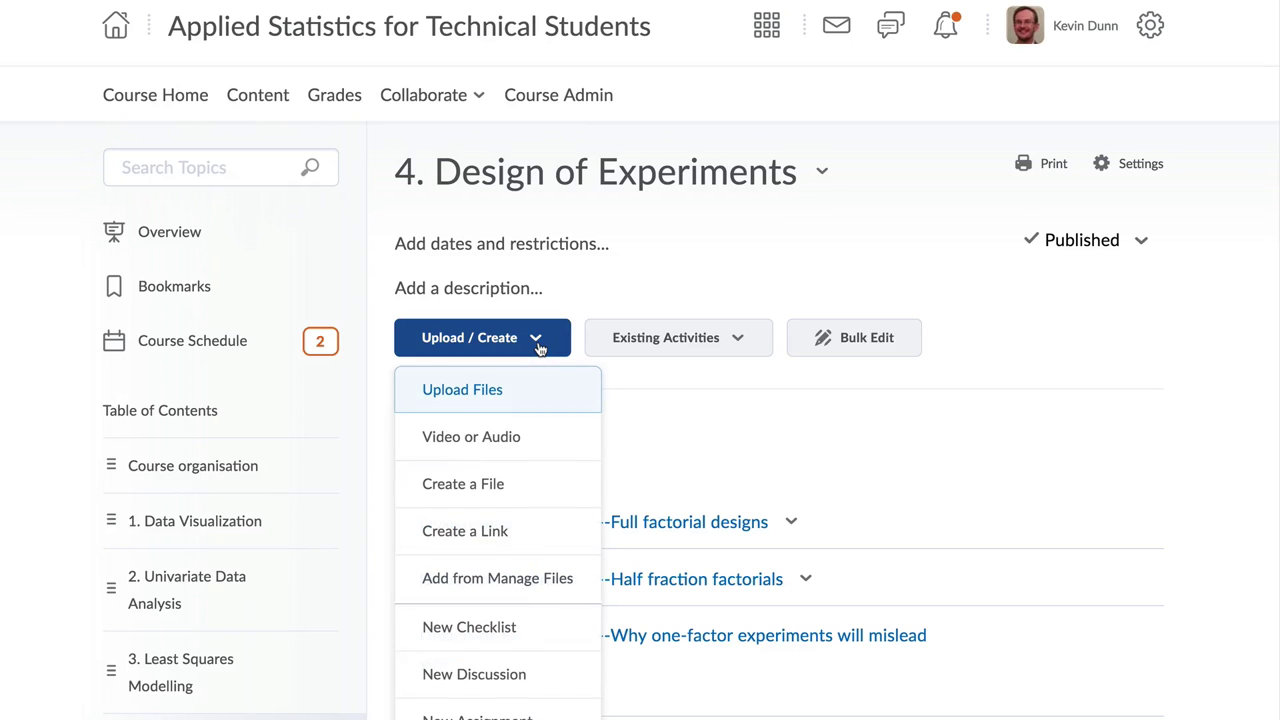
pyautogui.click(533, 437)
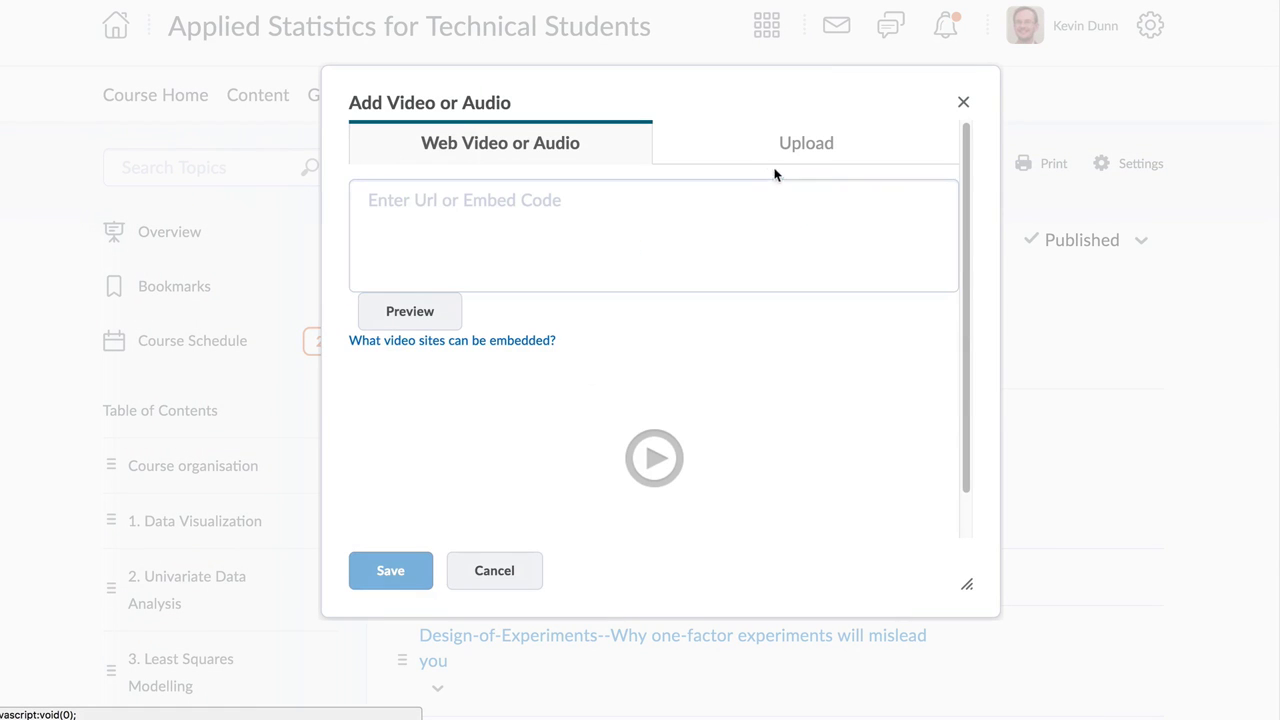
pyautogui.click(800, 155)
pyautogui.moveTo(796, 384); pyautogui.dragTo(630, 384)
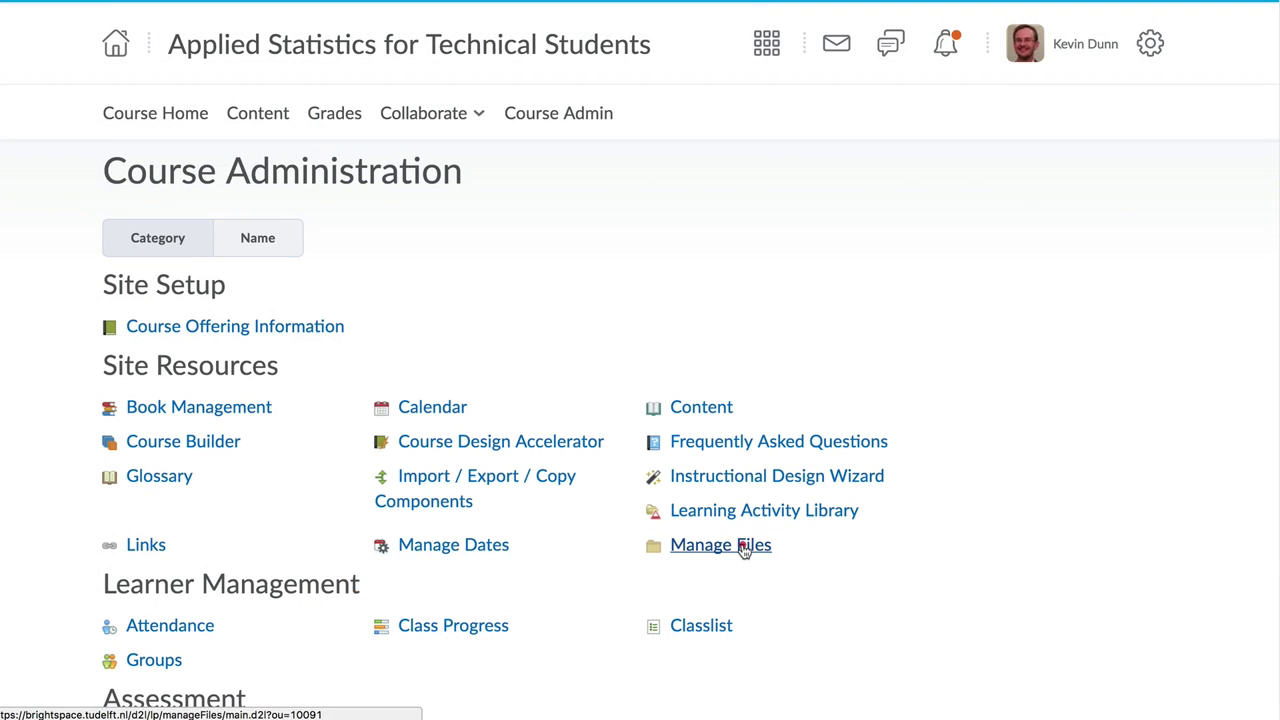
# Open Manage Files from the course administration and look through the files stored for the course.
pyautogui.click(744, 551)
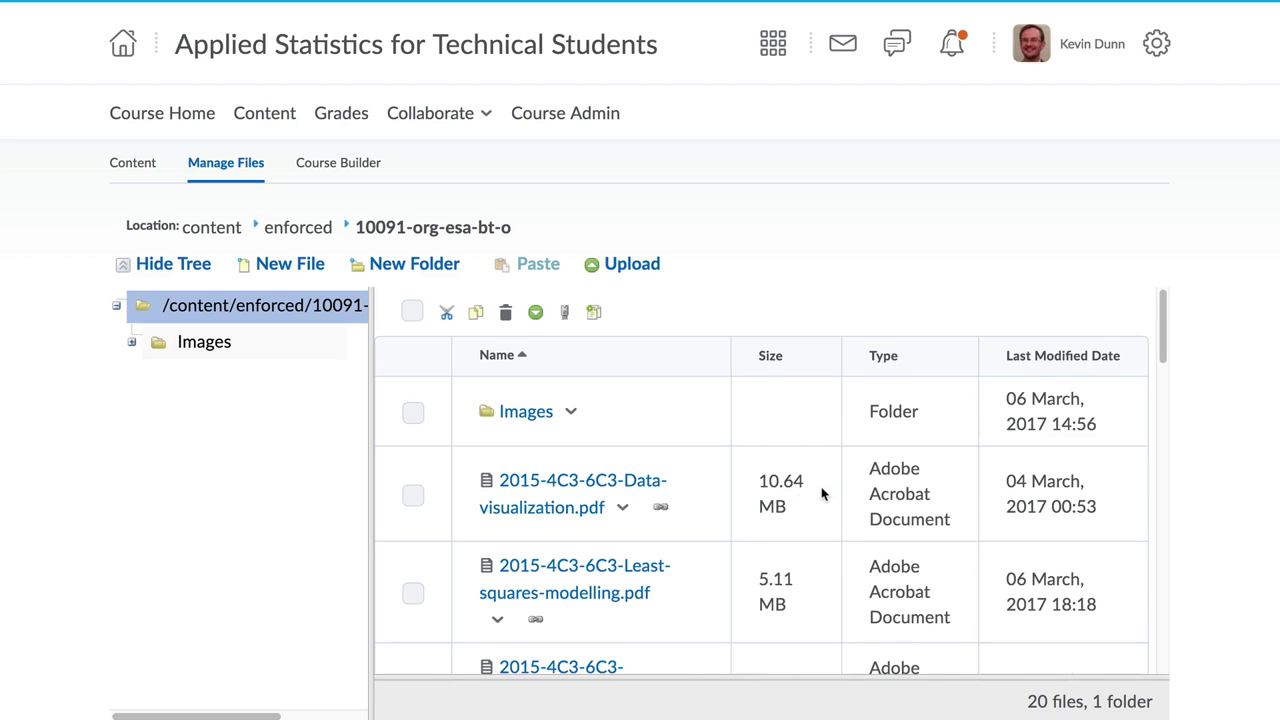
pyautogui.scroll(-6, 822, 493)
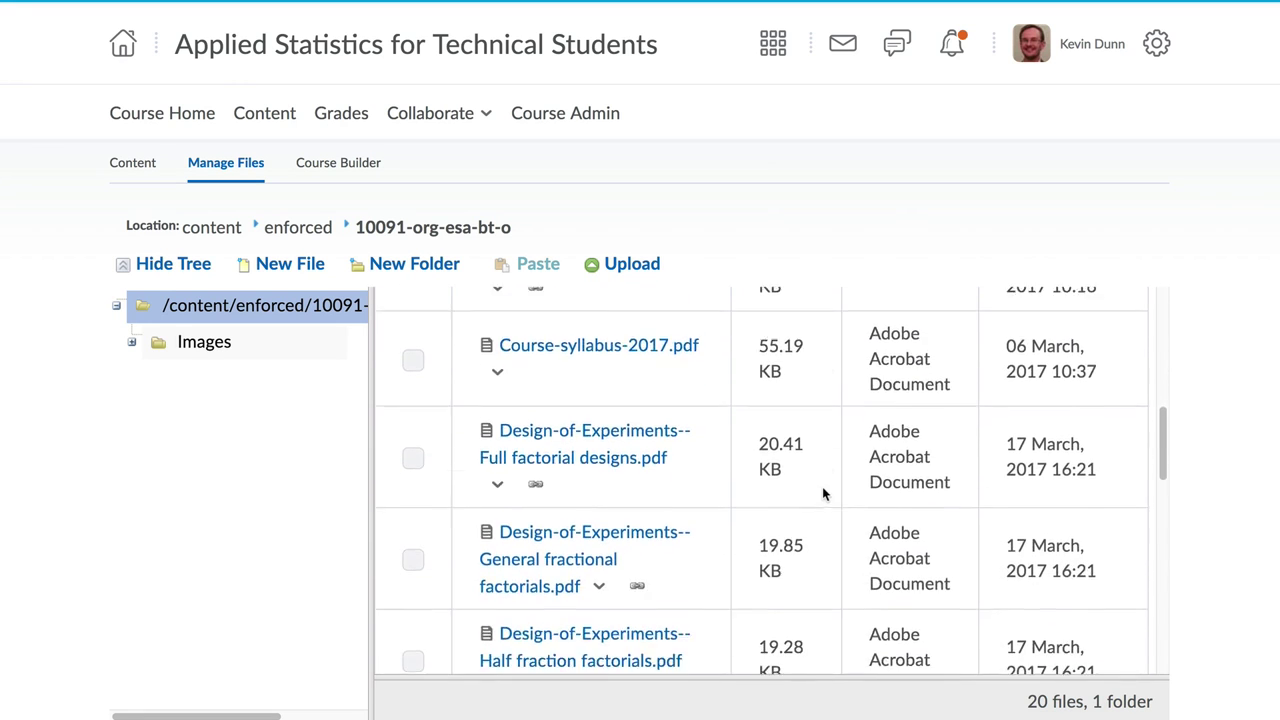
pyautogui.scroll(-6, 822, 493)
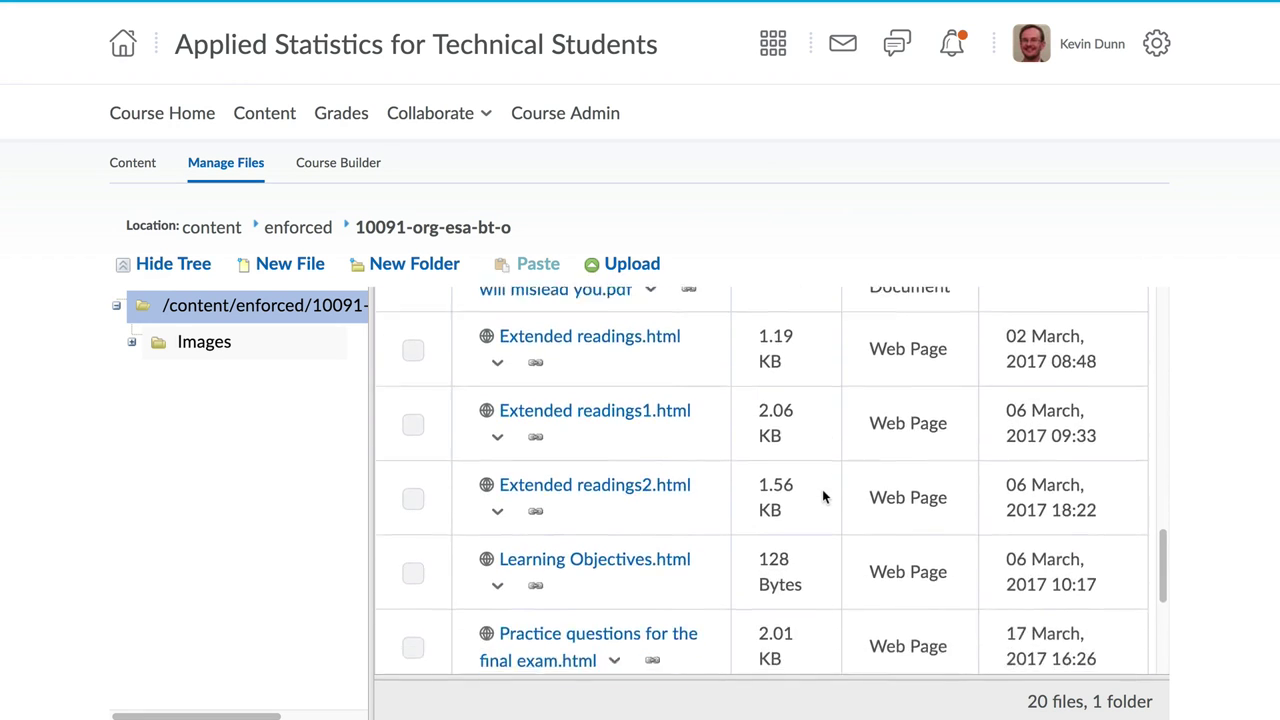
pyautogui.scroll(-4, 822, 489)
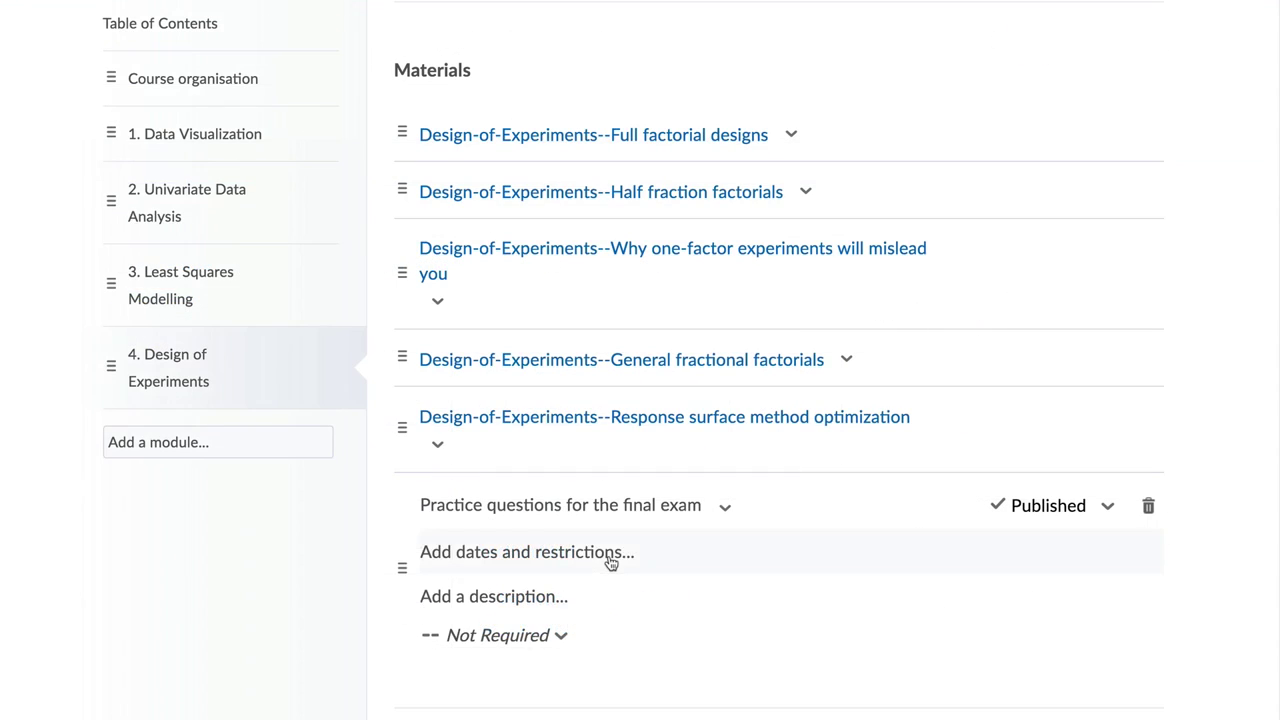
# Start a release condition for the practice questions file, based on the grade value of grade item Assignment 2.
pyautogui.click(608, 558)
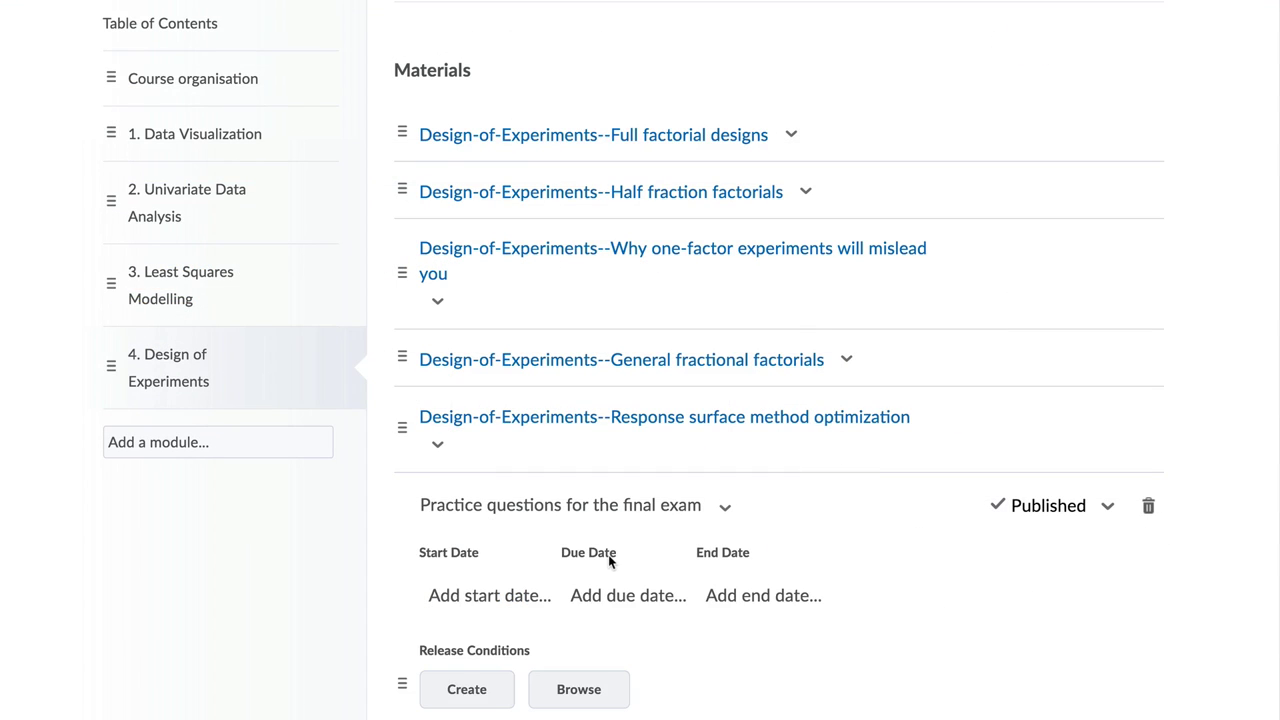
pyautogui.click(502, 694)
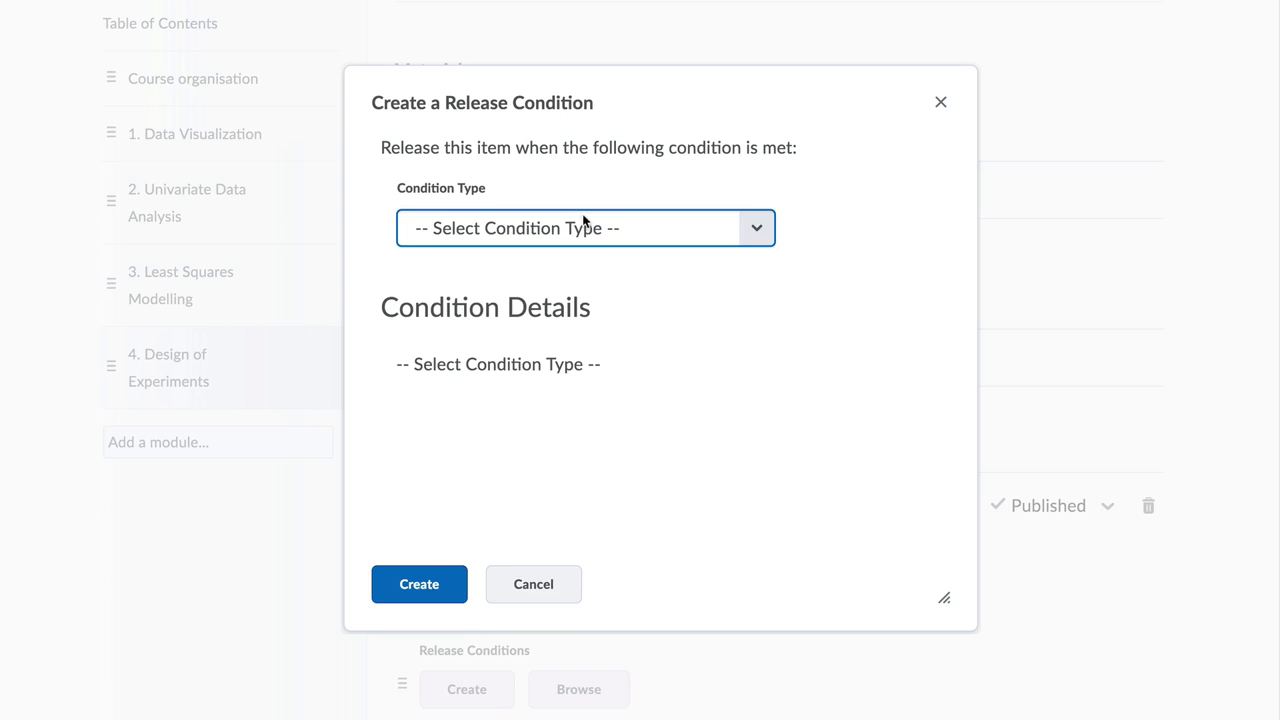
pyautogui.click(585, 228)
pyautogui.scroll(-5, 552, 287)
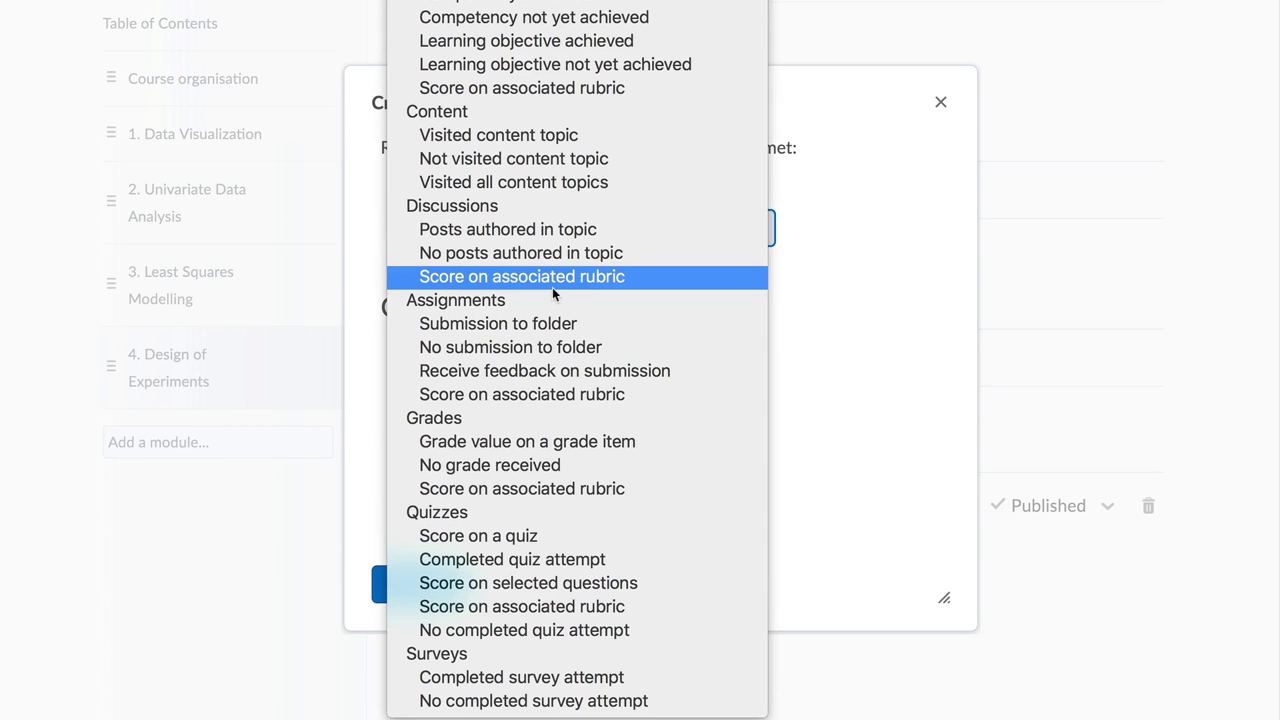
pyautogui.click(597, 442)
pyautogui.click(600, 419)
pyautogui.click(590, 444)
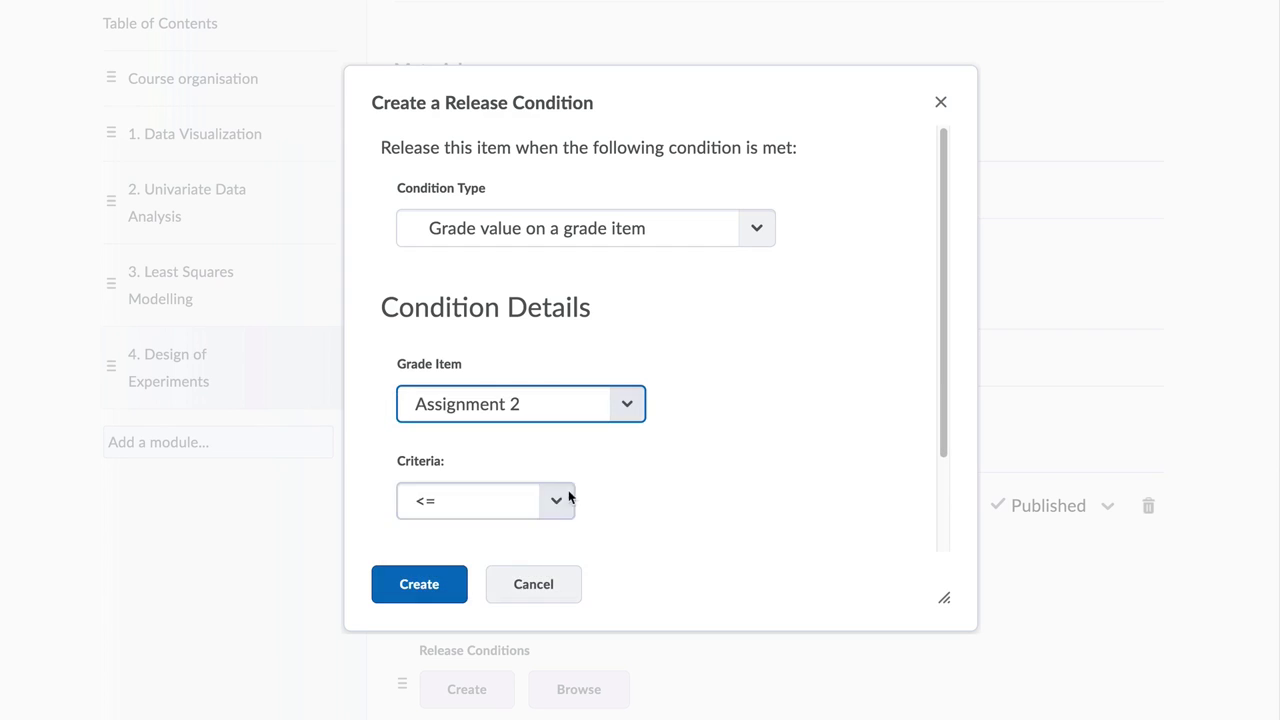
# Set the criterion to >= with a grade of 60% and create the release condition.
pyautogui.click(568, 497)
pyautogui.click(520, 469)
pyautogui.scroll(-3, 531, 547)
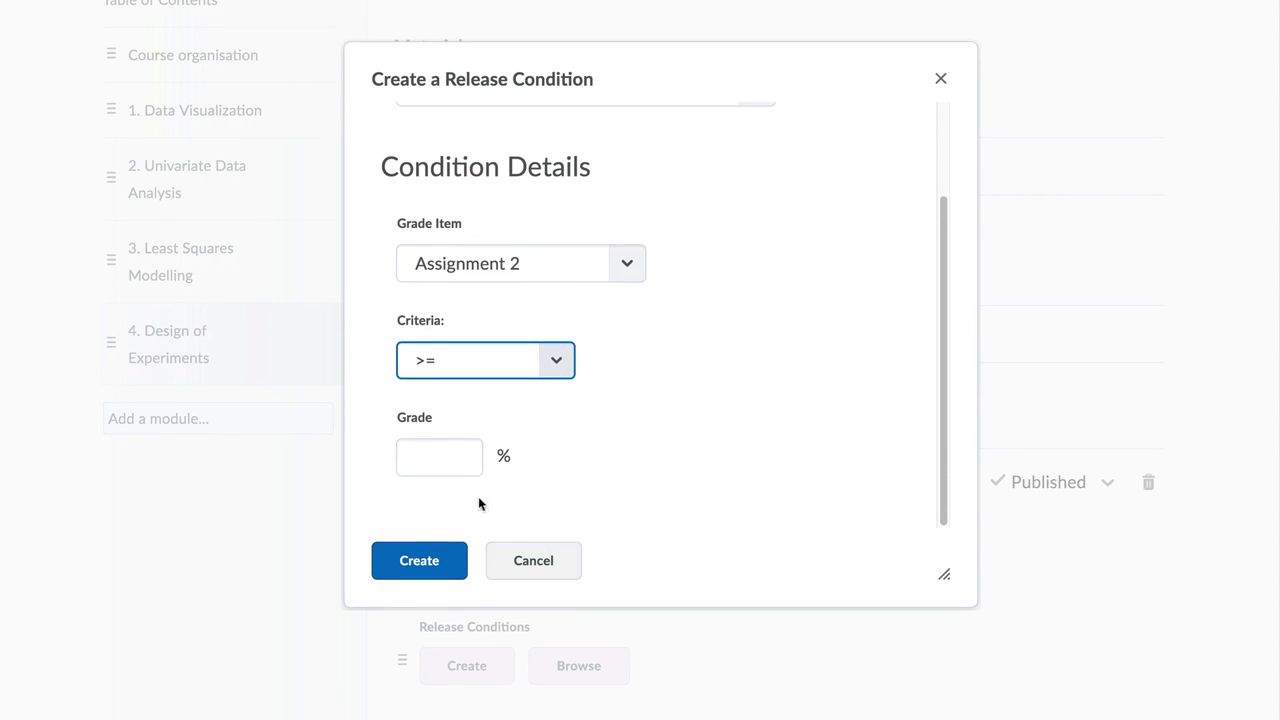
pyautogui.click(468, 465)
pyautogui.write('60')
pyautogui.click(421, 560)
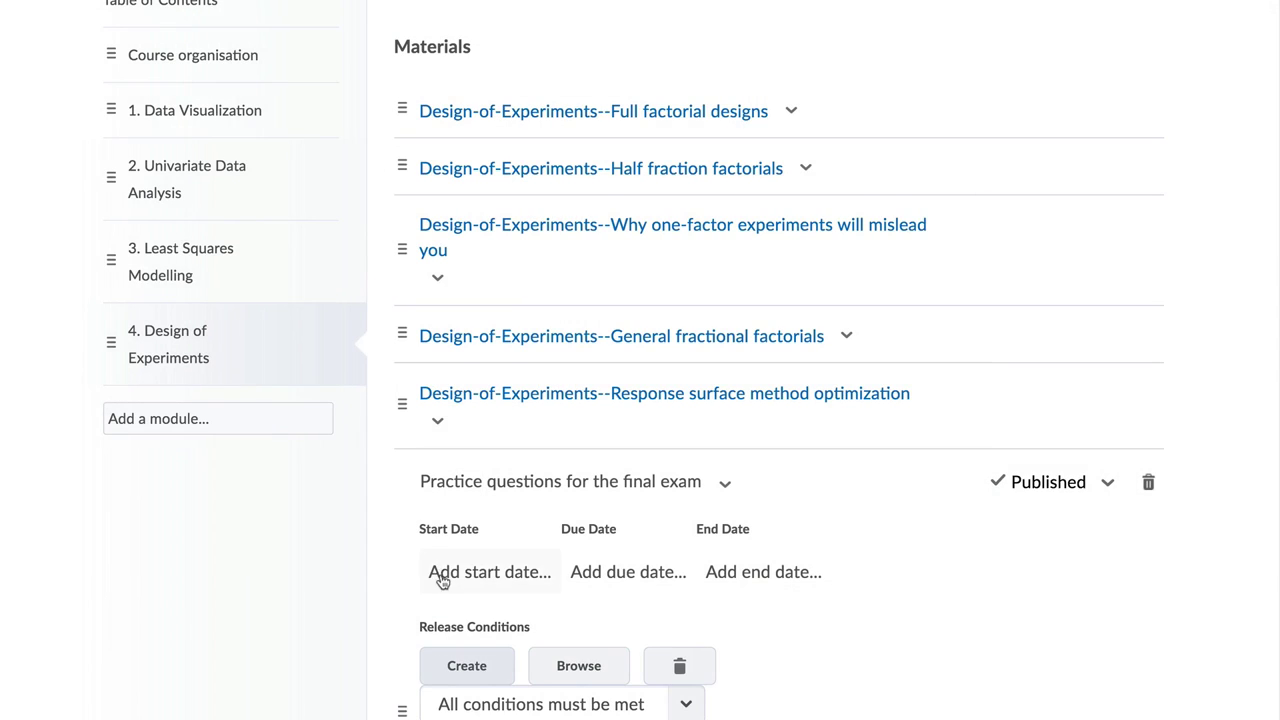
# Check the options for combining release conditions and save the restrictions of the practice questions file.
pyautogui.scroll(-2, 440, 578)
pyautogui.click(589, 594)
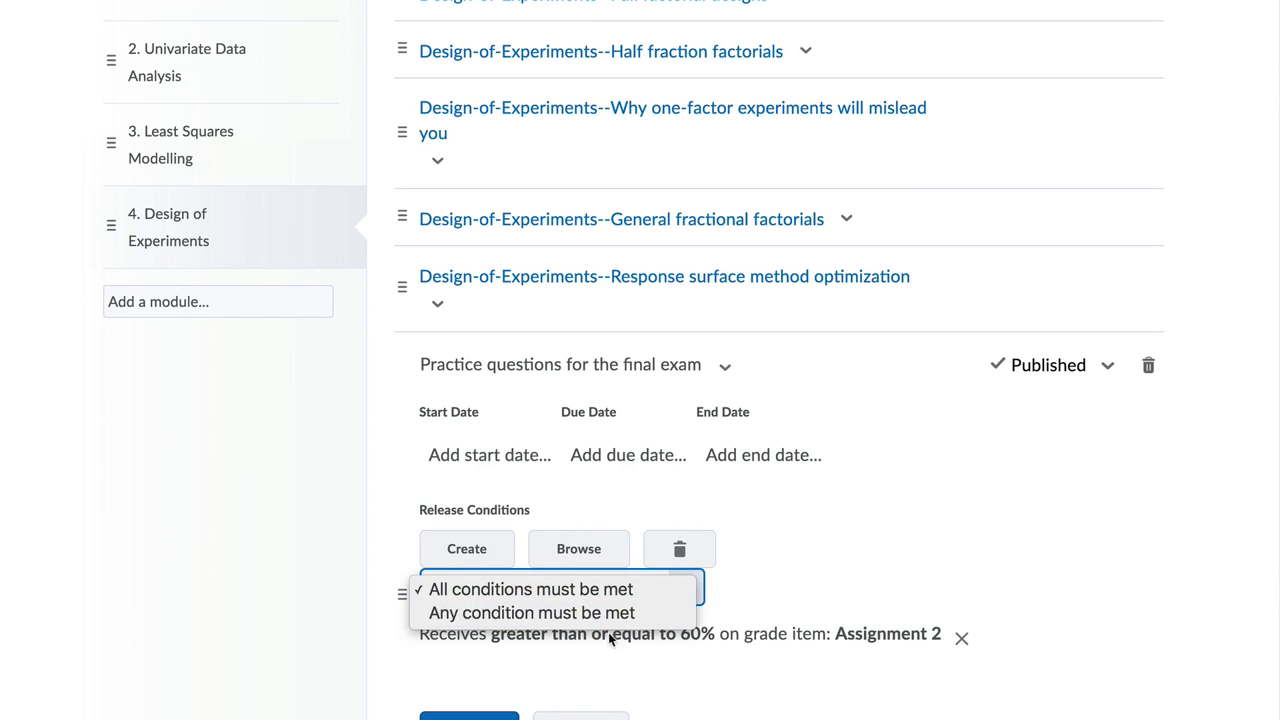
pyautogui.click(608, 632)
pyautogui.scroll(-1, 610, 658)
pyautogui.click(468, 655)
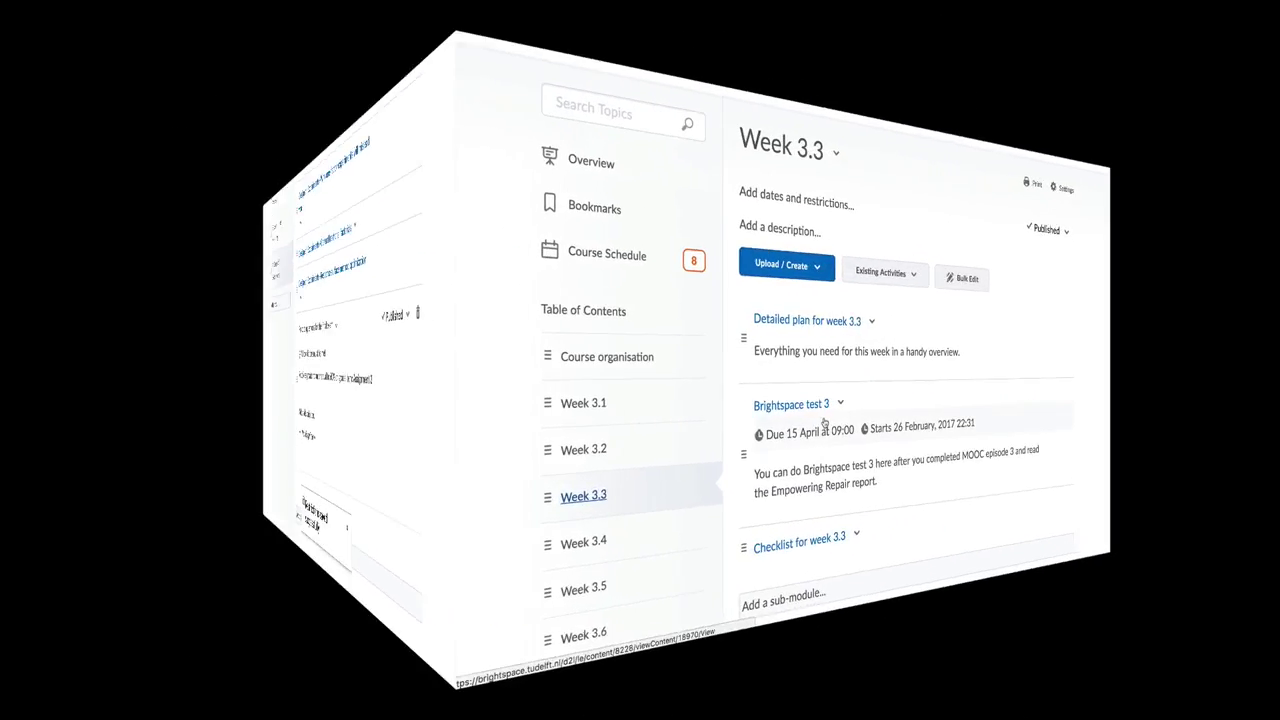
# Open the checklist for week 3.3 and mark Complete MOOC Episode 3, Read Empowering Repair and the Wednesday lecture as completed.
pyautogui.scroll(-1, 550, 450)
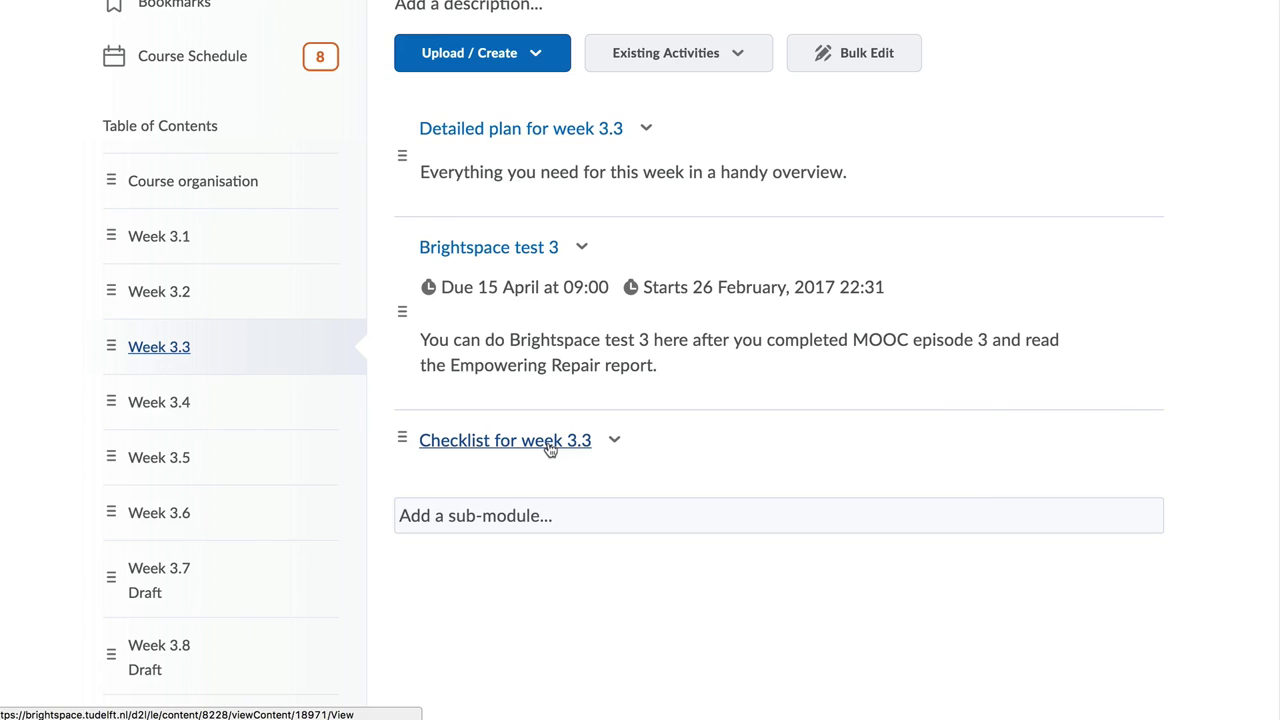
pyautogui.click(549, 441)
pyautogui.click(131, 425)
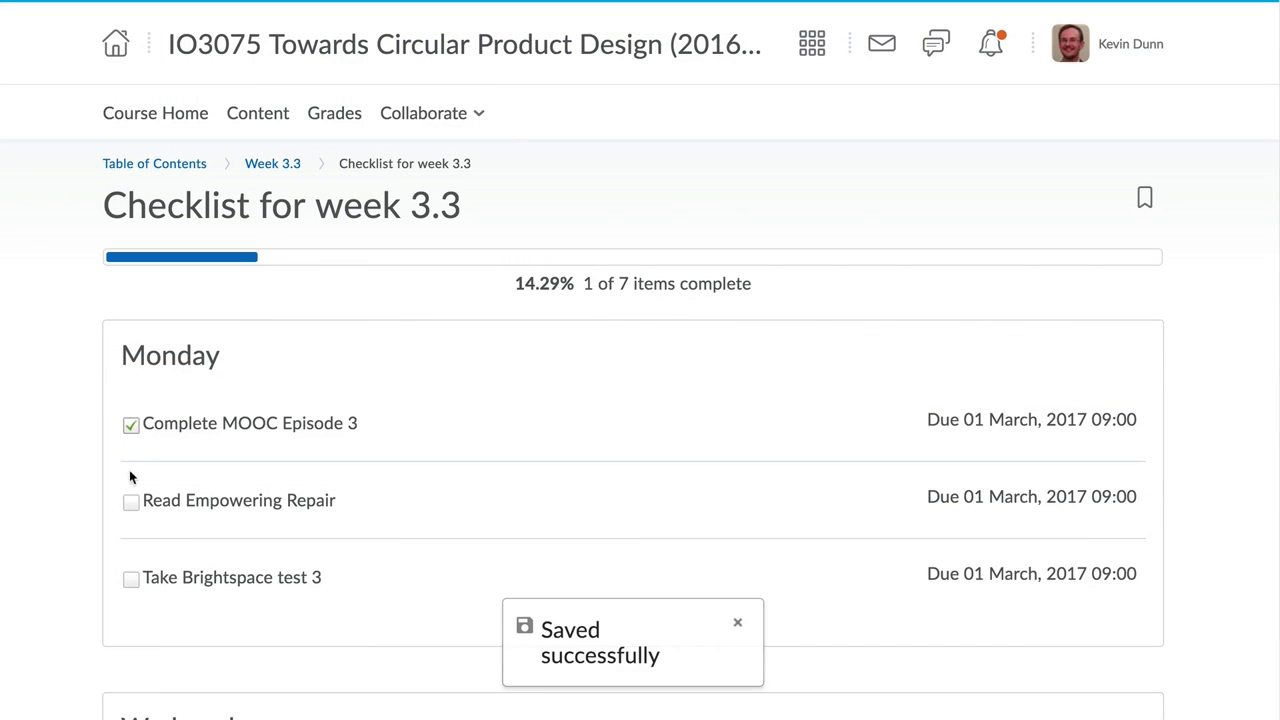
pyautogui.click(131, 502)
pyautogui.scroll(-3, 145, 578)
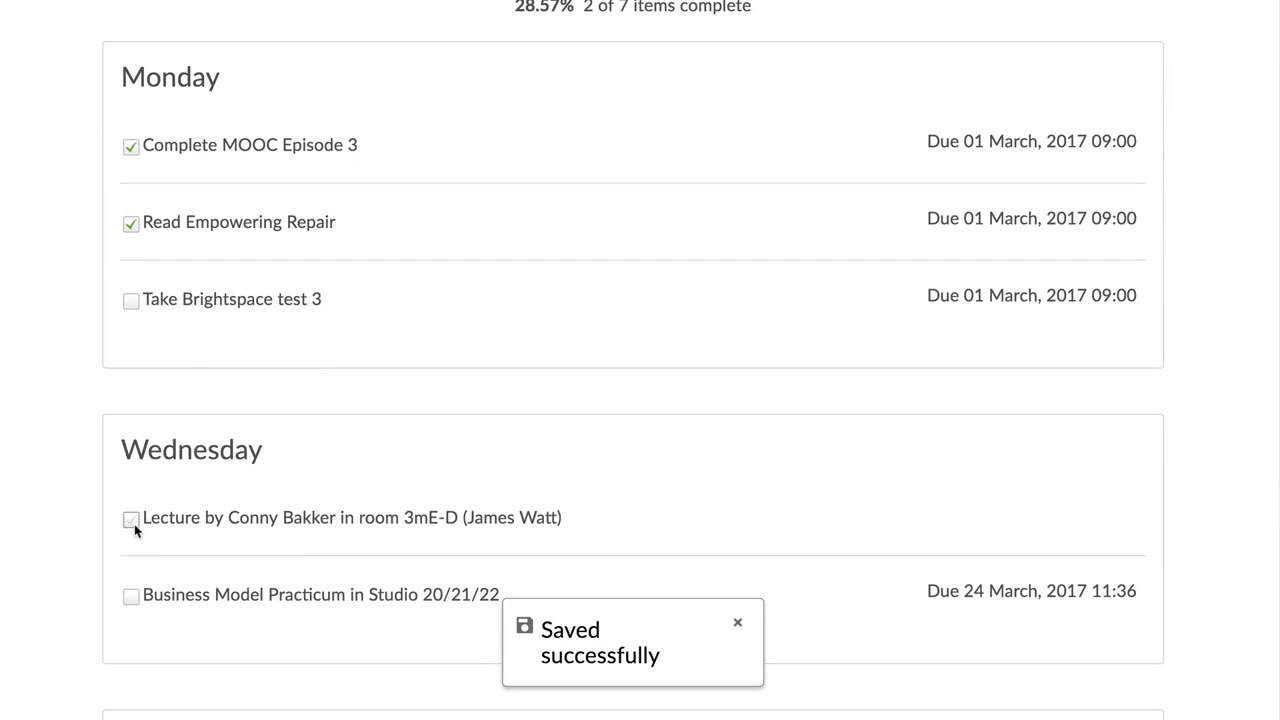
pyautogui.click(131, 519)
pyautogui.scroll(-3, 143, 593)
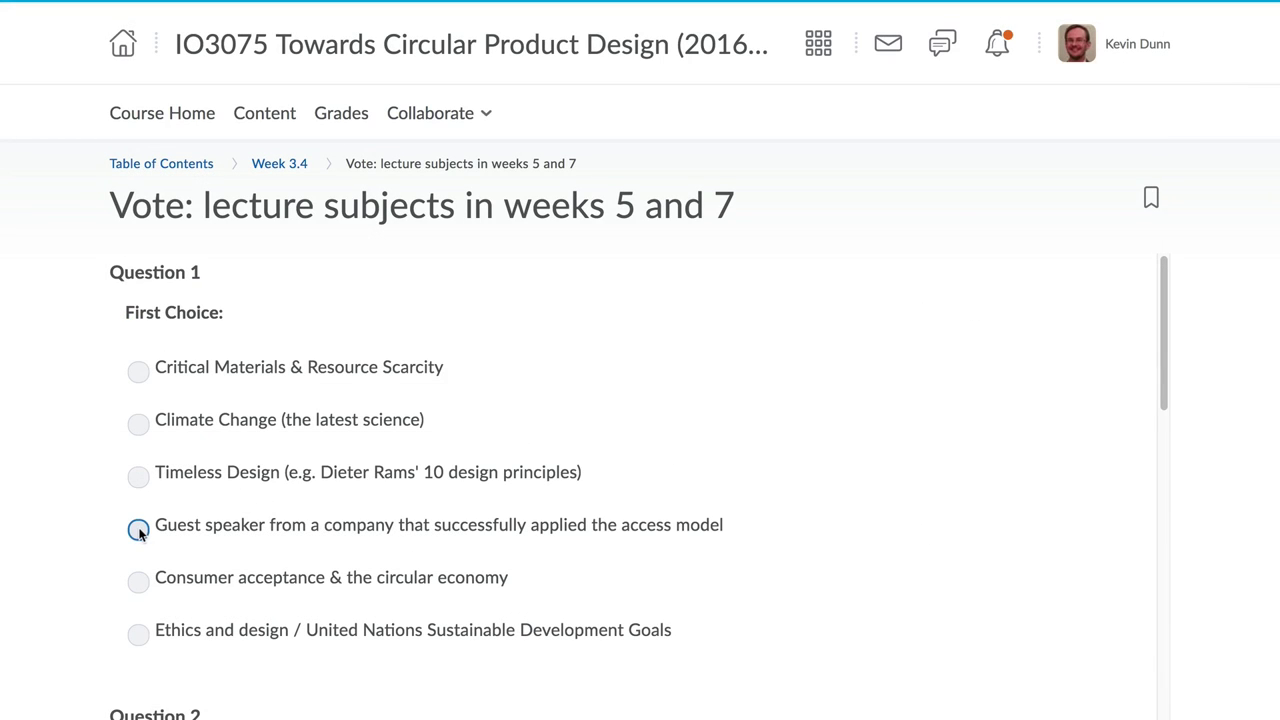
# Look through the questions of the Week 3.4 vote on lecture subjects in weeks 5 and 7.
pyautogui.scroll(-5, 382, 528)
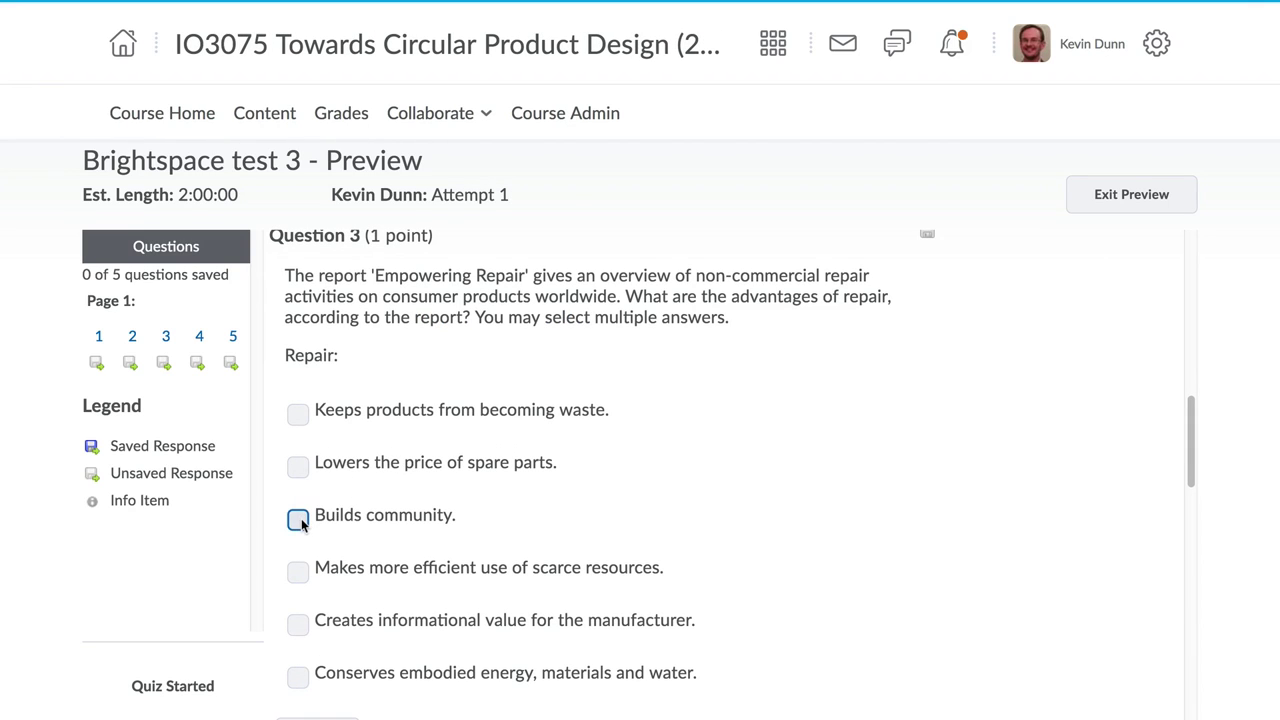
# Choose "Builds community." for question 3 in the preview of Brightspace test 3 and view that question's feedback.
pyautogui.click(299, 519)
pyautogui.scroll(-3, 506, 595)
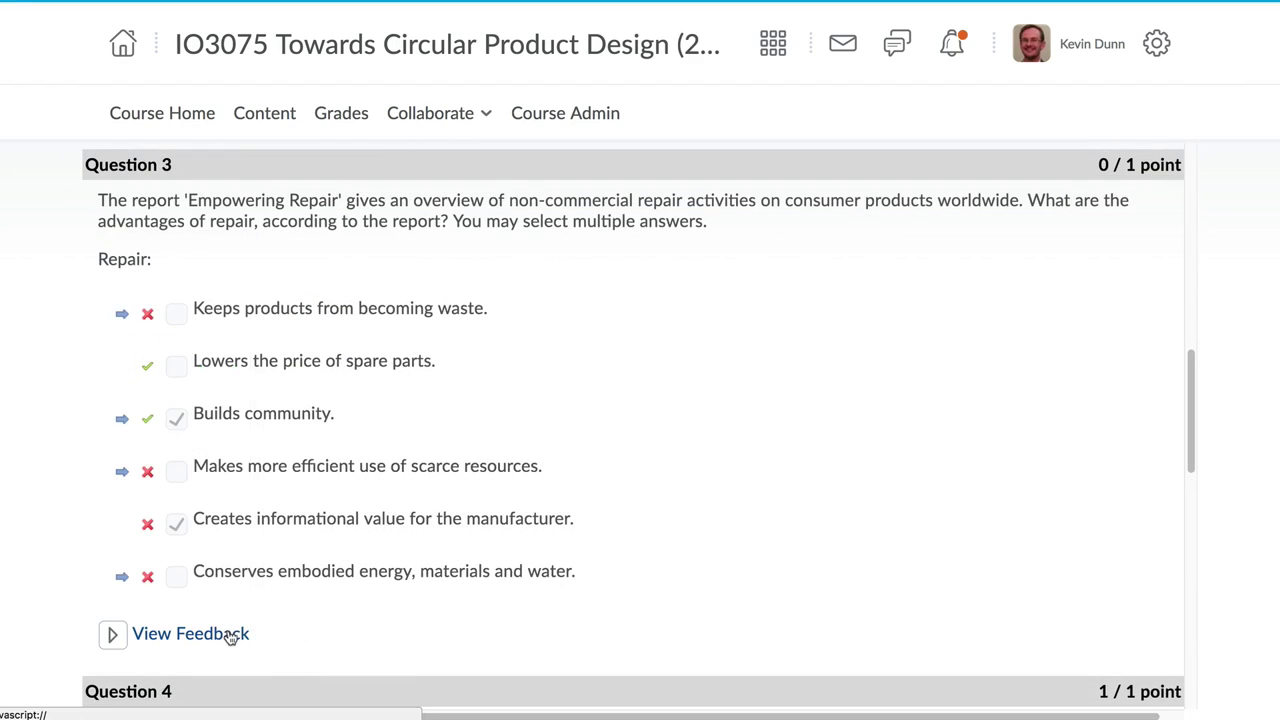
pyautogui.click(190, 634)
pyautogui.scroll(-2, 231, 638)
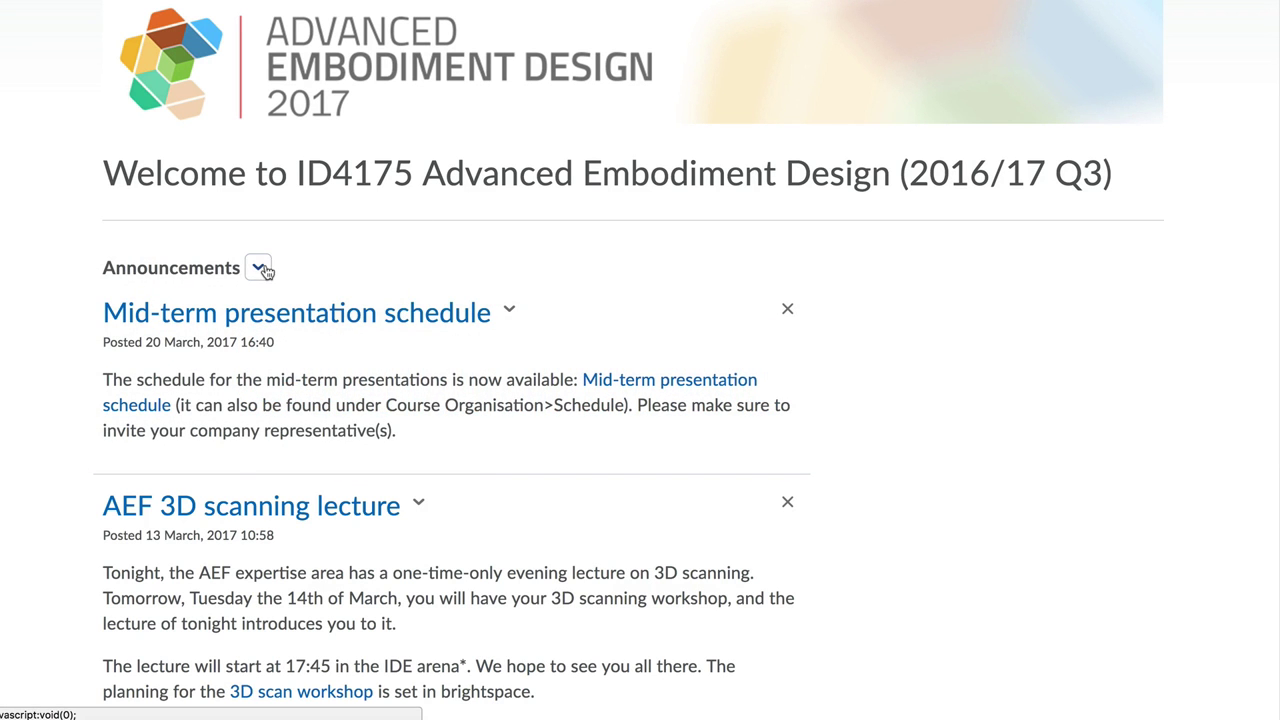
# Open the options of the Announcements section on the ID4175 Advanced Embodiment Design homepage.
pyautogui.click(258, 267)
pyautogui.click(372, 362)
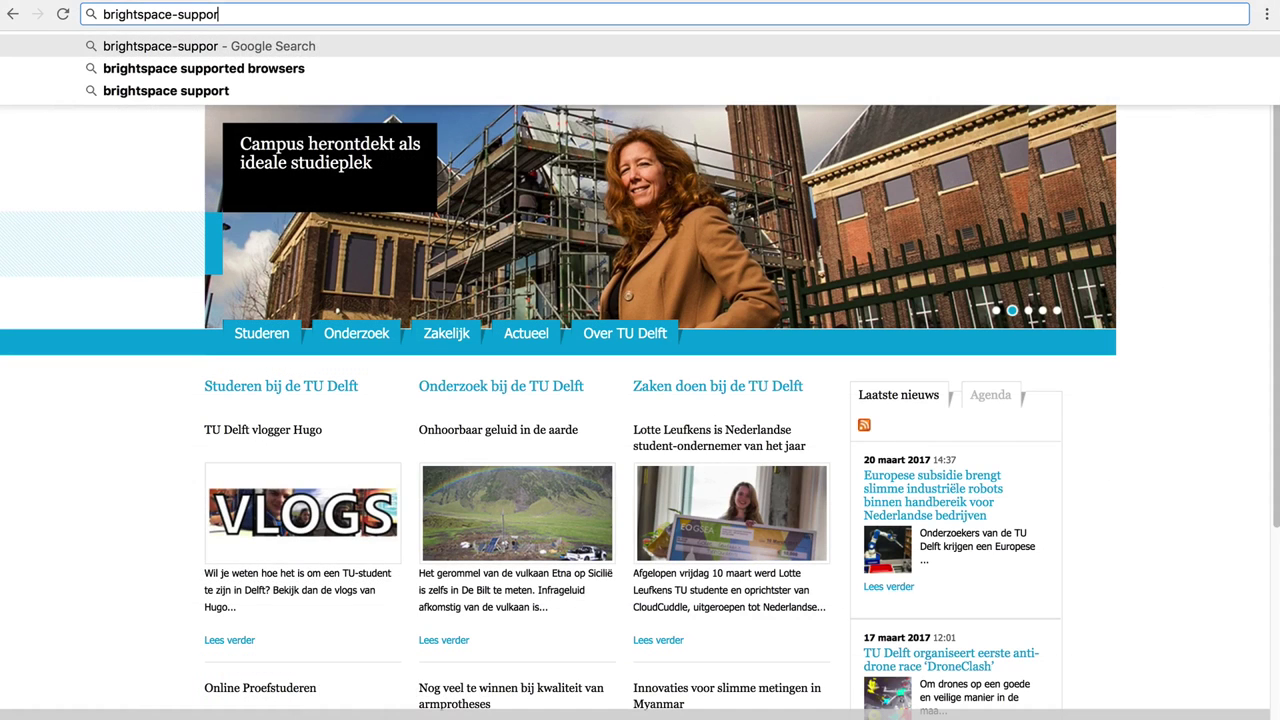
# Go to brightspace-support.tudelft.nl and look through the Brightspace support site.
pyautogui.write('t.tudelft.')
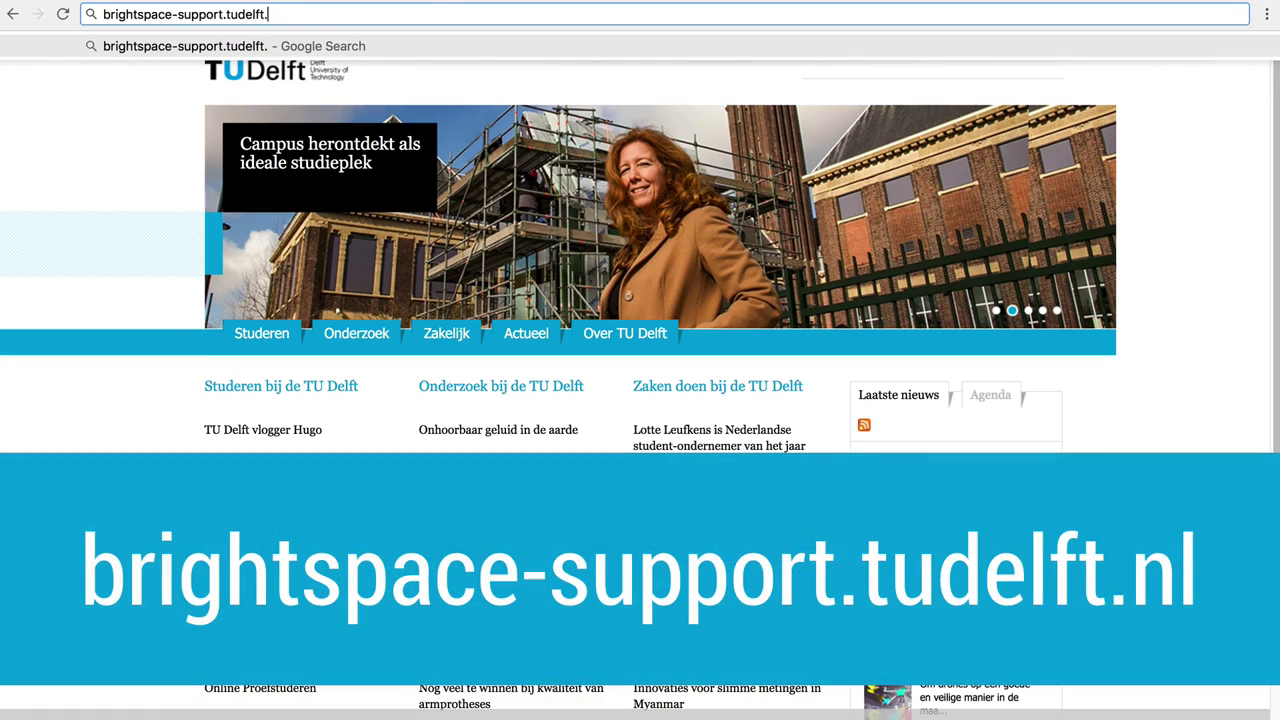
pyautogui.write('nl')
pyautogui.press('Return')
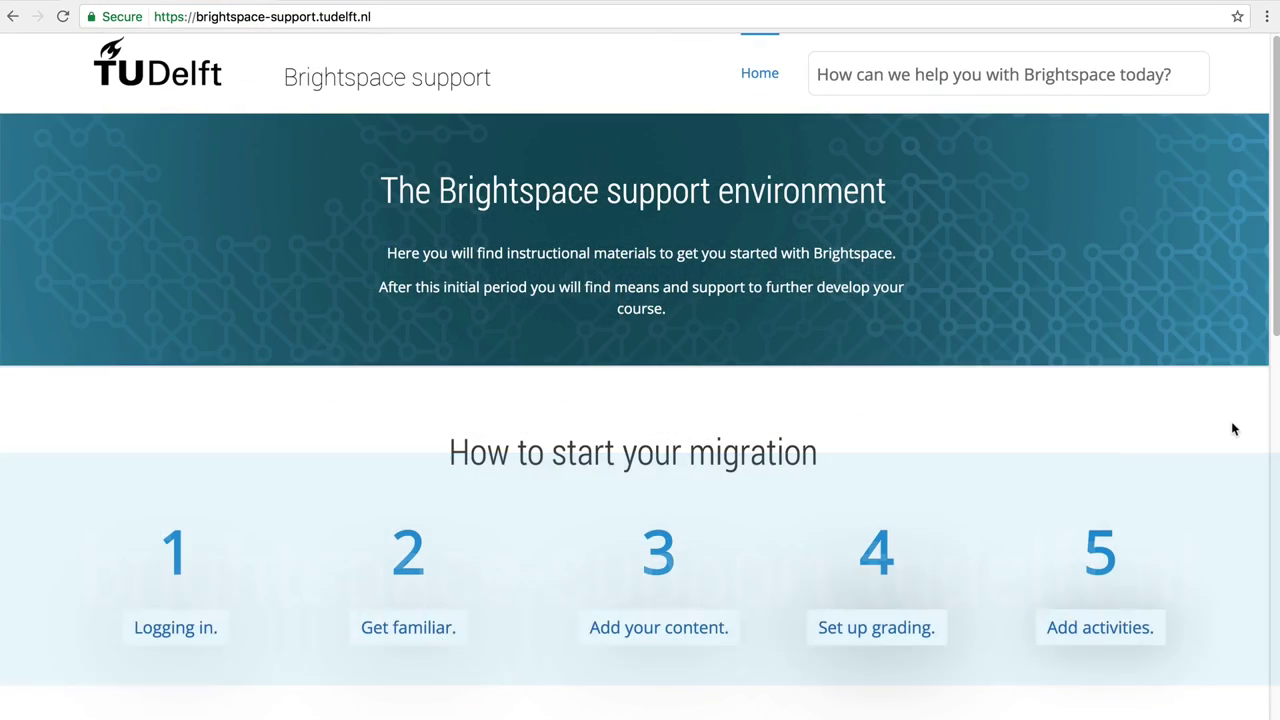
pyautogui.scroll(-5, 1233, 428)
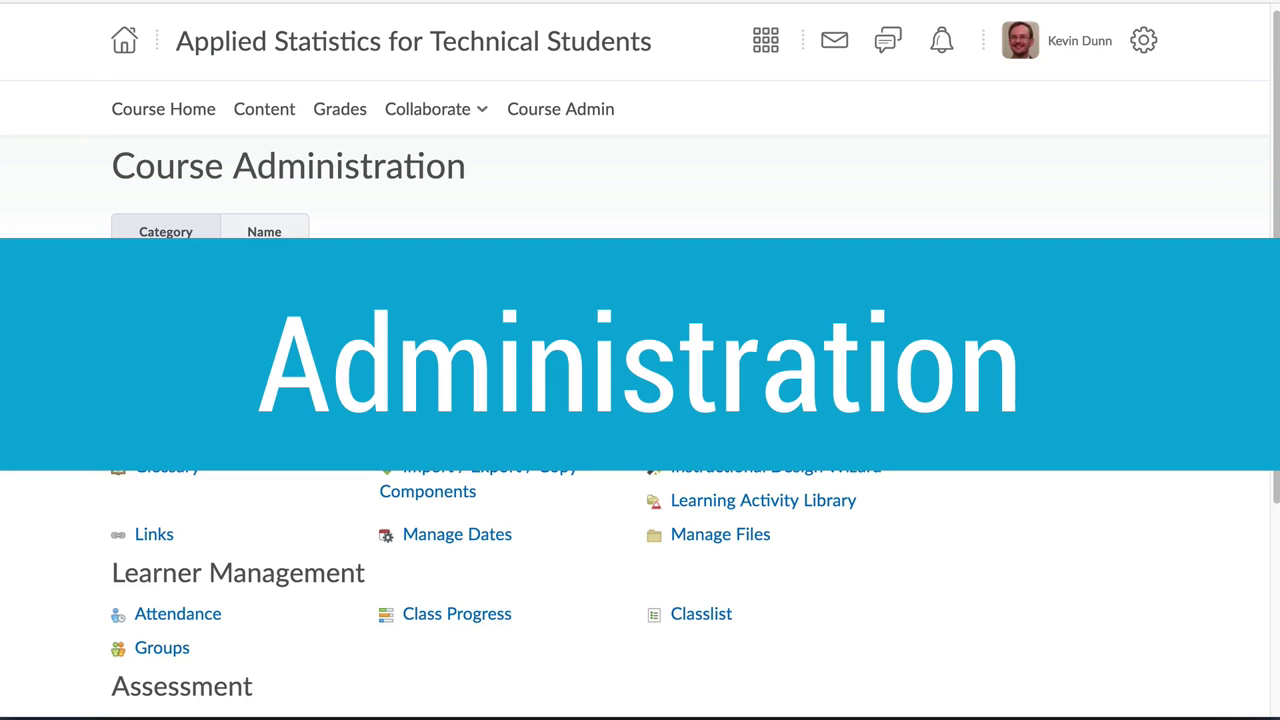
# Open Grades from the course administration, look through the grade items and start a new grade item.
pyautogui.scroll(-3, 640, 500)
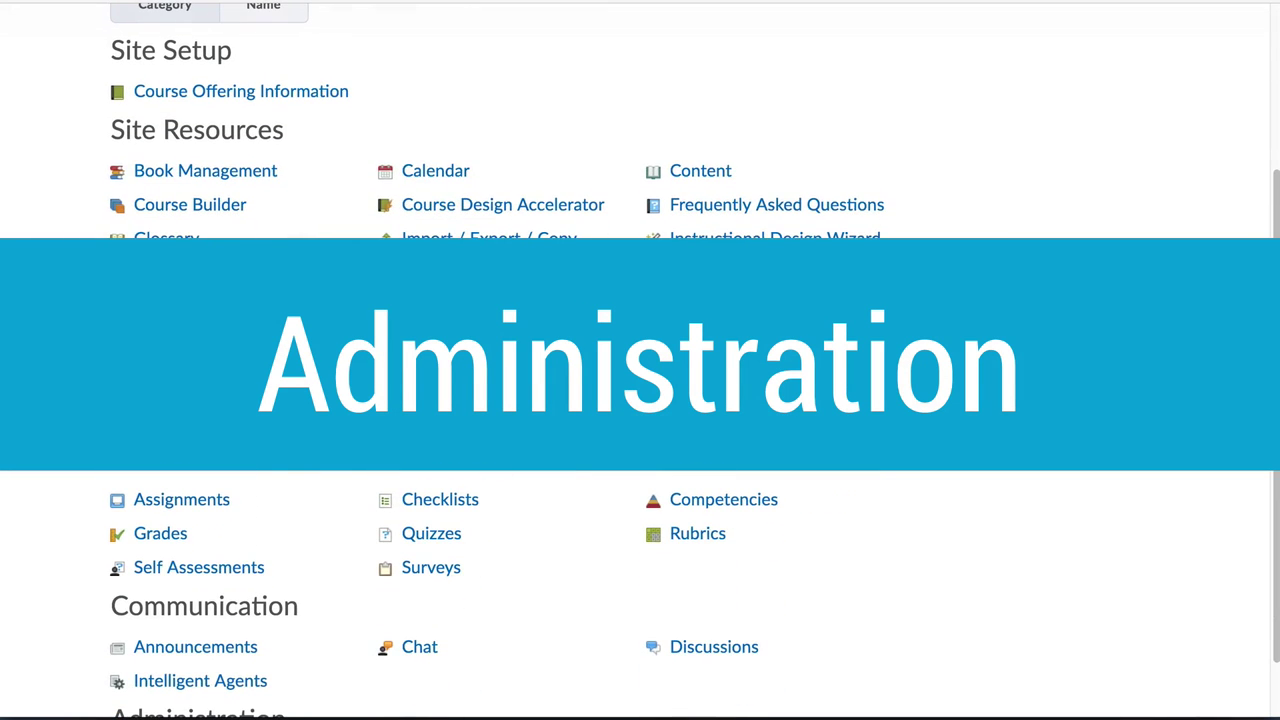
pyautogui.click(174, 531)
pyautogui.scroll(-3, 640, 400)
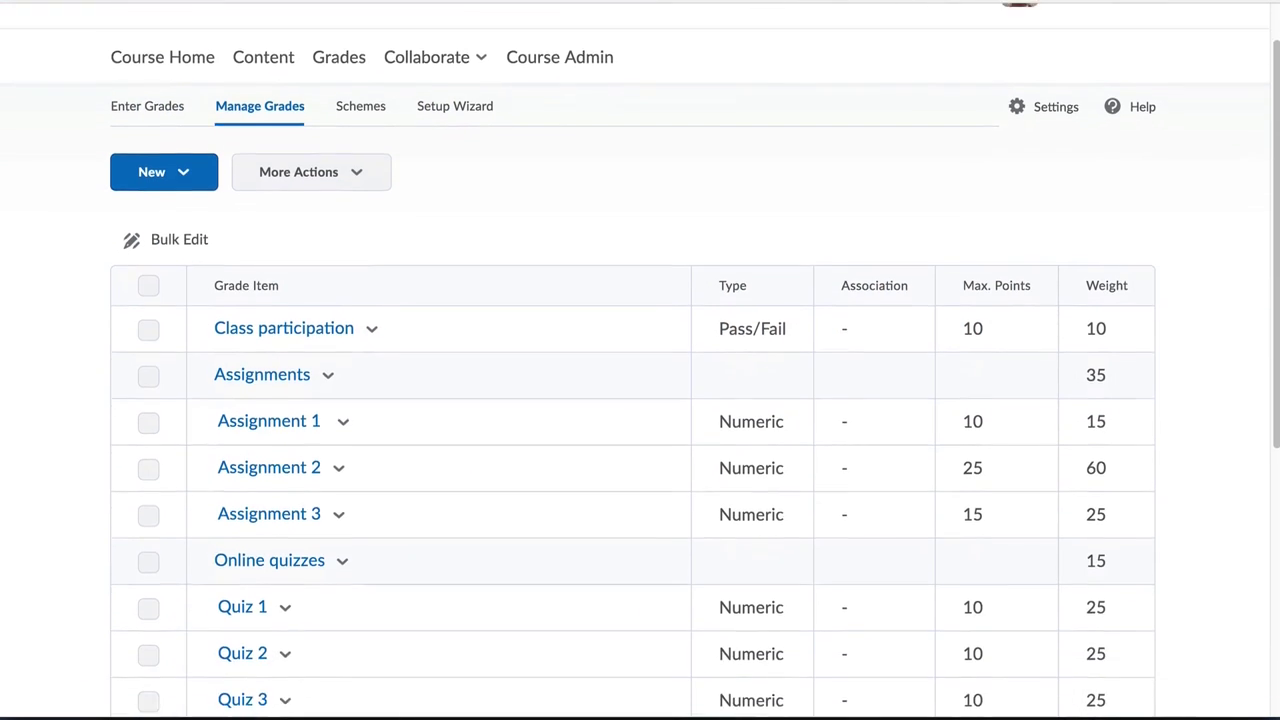
pyautogui.scroll(-3, 640, 400)
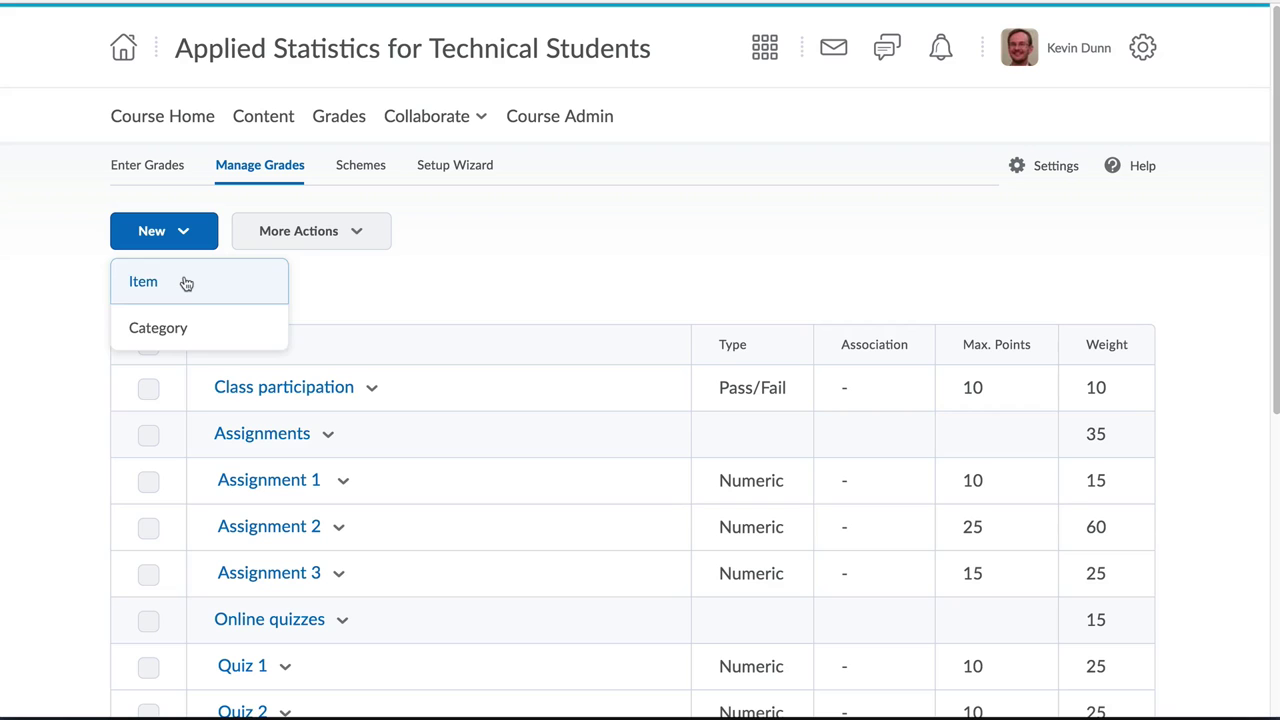
pyautogui.click(184, 280)
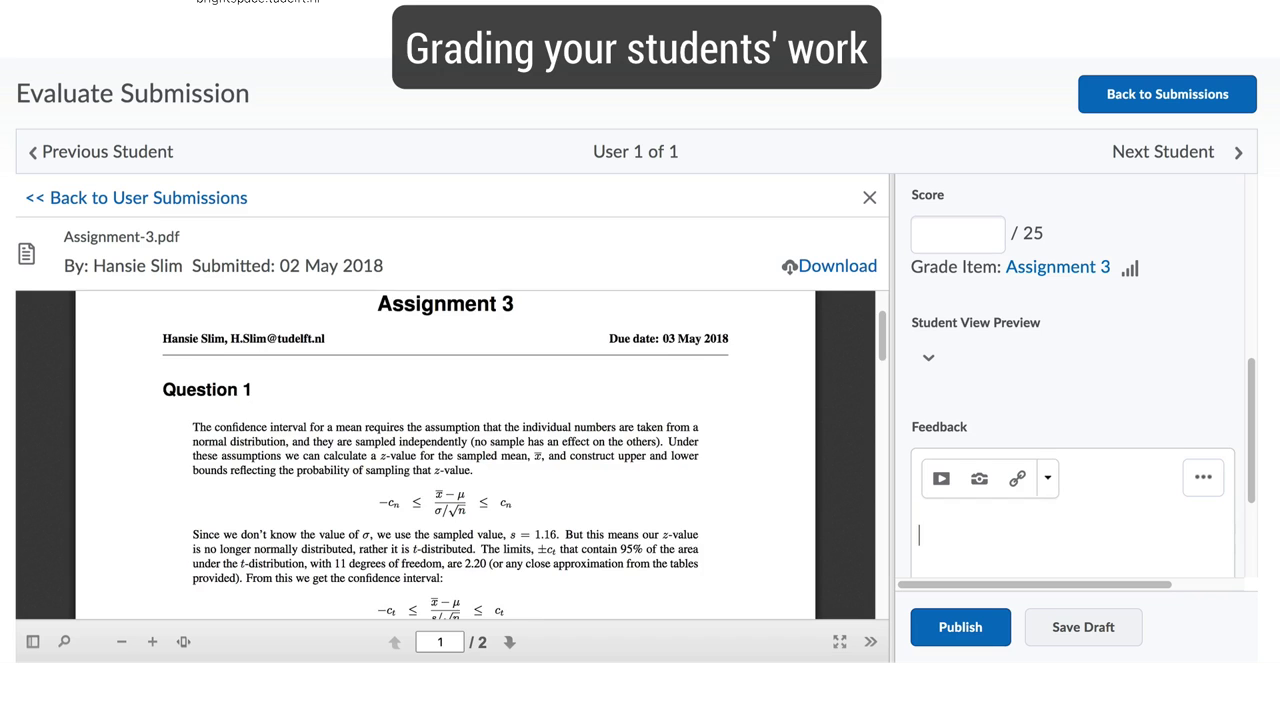
# Read through the submitted Assignment-3.pdf and publish its evaluation with a score of 23 and the feedback "Great work!".
pyautogui.scroll(-15, 445, 455)
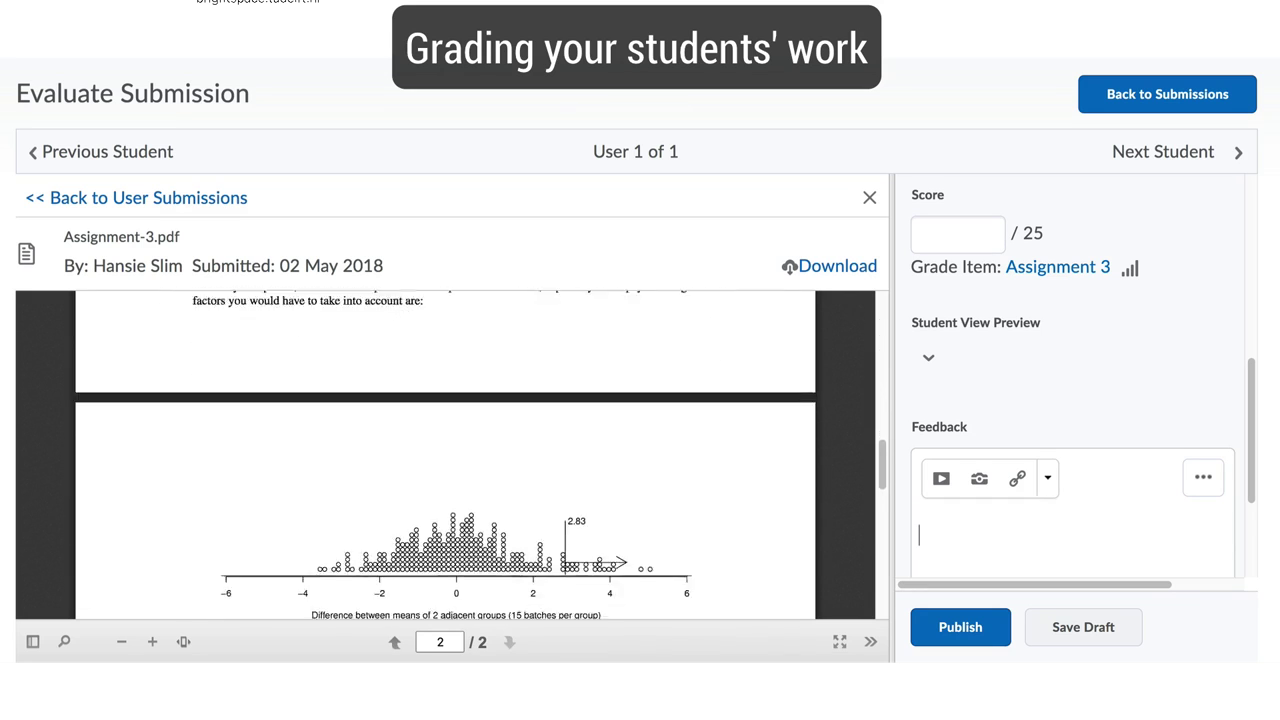
pyautogui.scroll(-2, 445, 455)
pyautogui.write('Great work!')
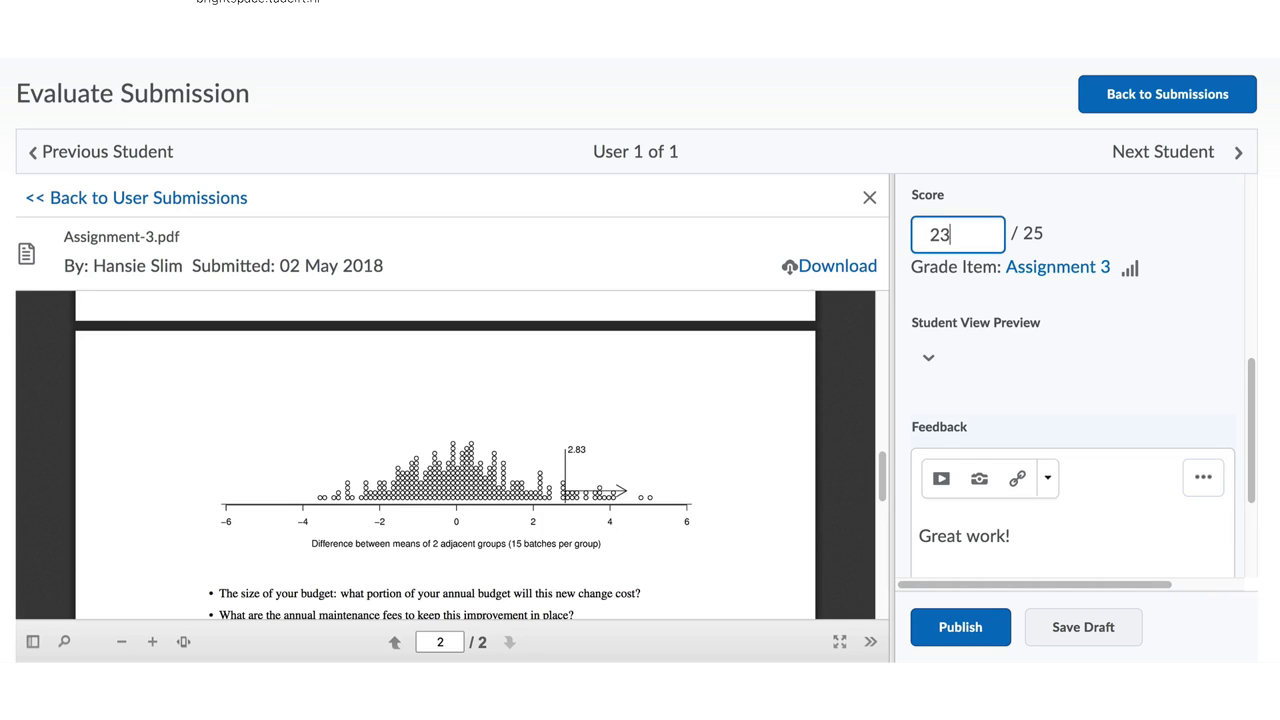
pyautogui.click(960, 627)
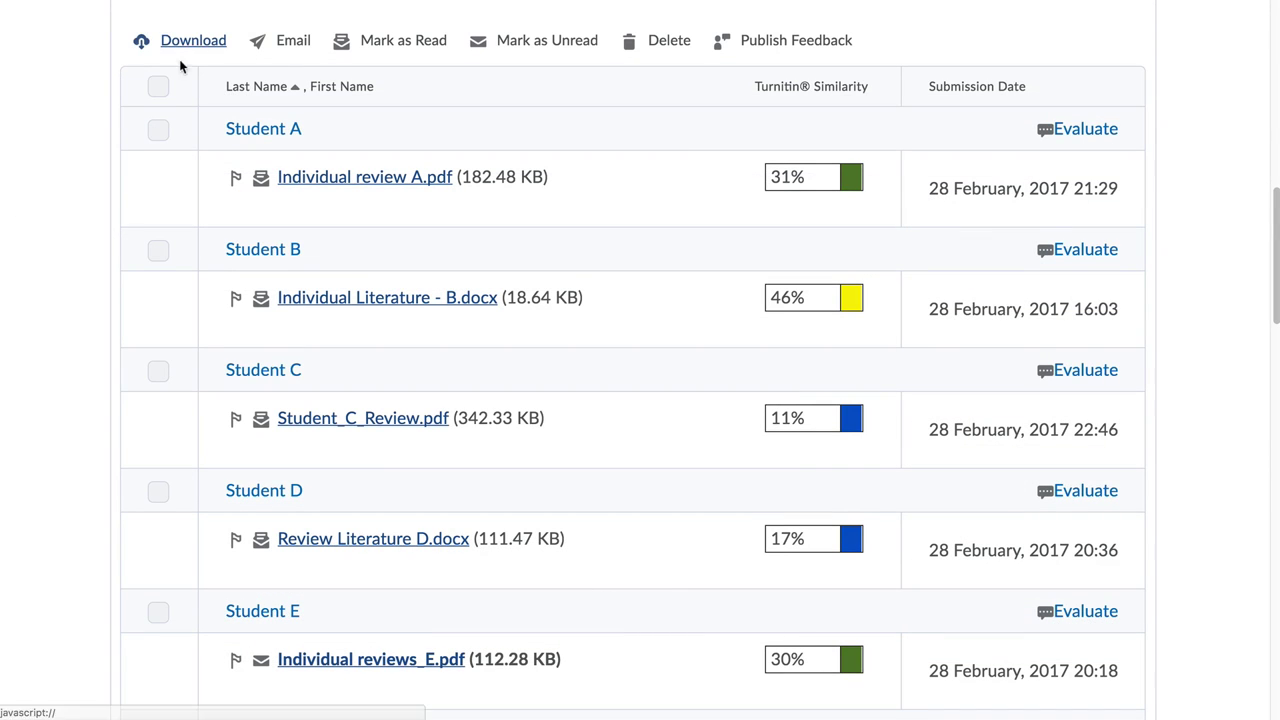
# Select all student submissions for download and open Student A's literature review PDF from the downloaded folder.
pyautogui.click(164, 88)
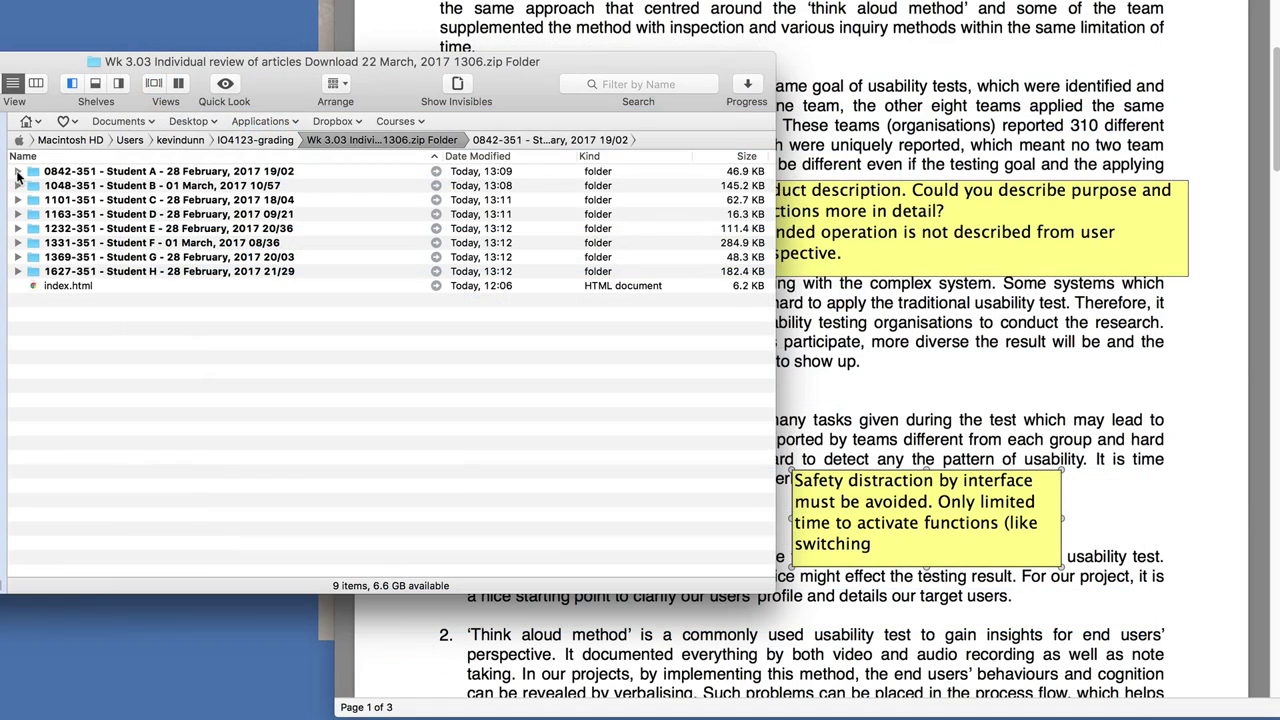
pyautogui.click(17, 174)
pyautogui.click(45, 184)
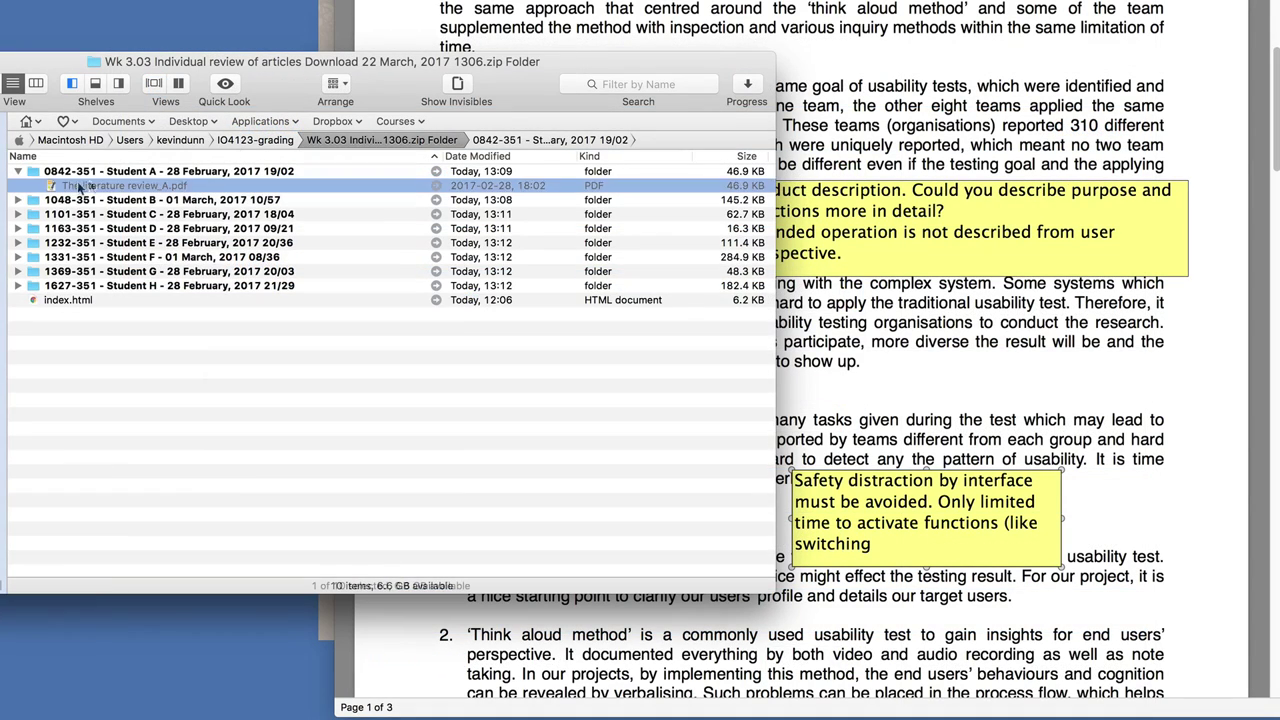
pyautogui.click(935, 483)
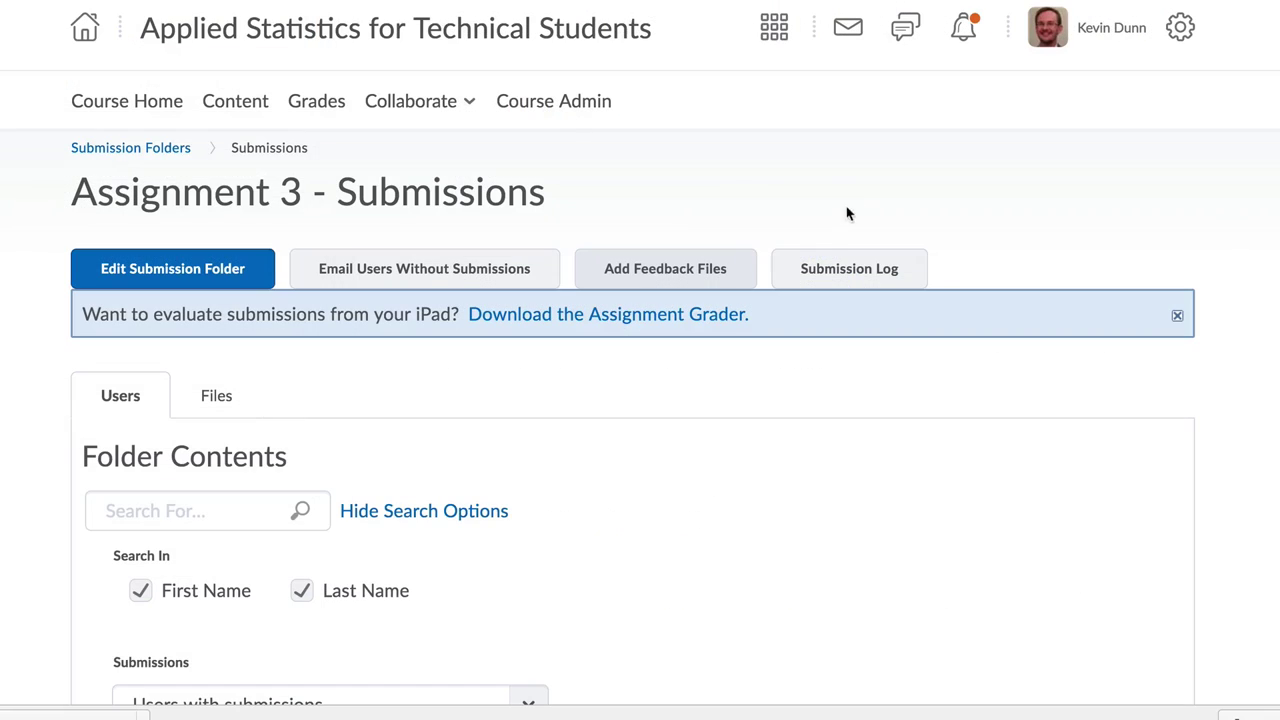
# Start adding feedback files to the Assignment 3 submissions and upload "Upload these reports, with the feedback.zip".
pyautogui.click(747, 275)
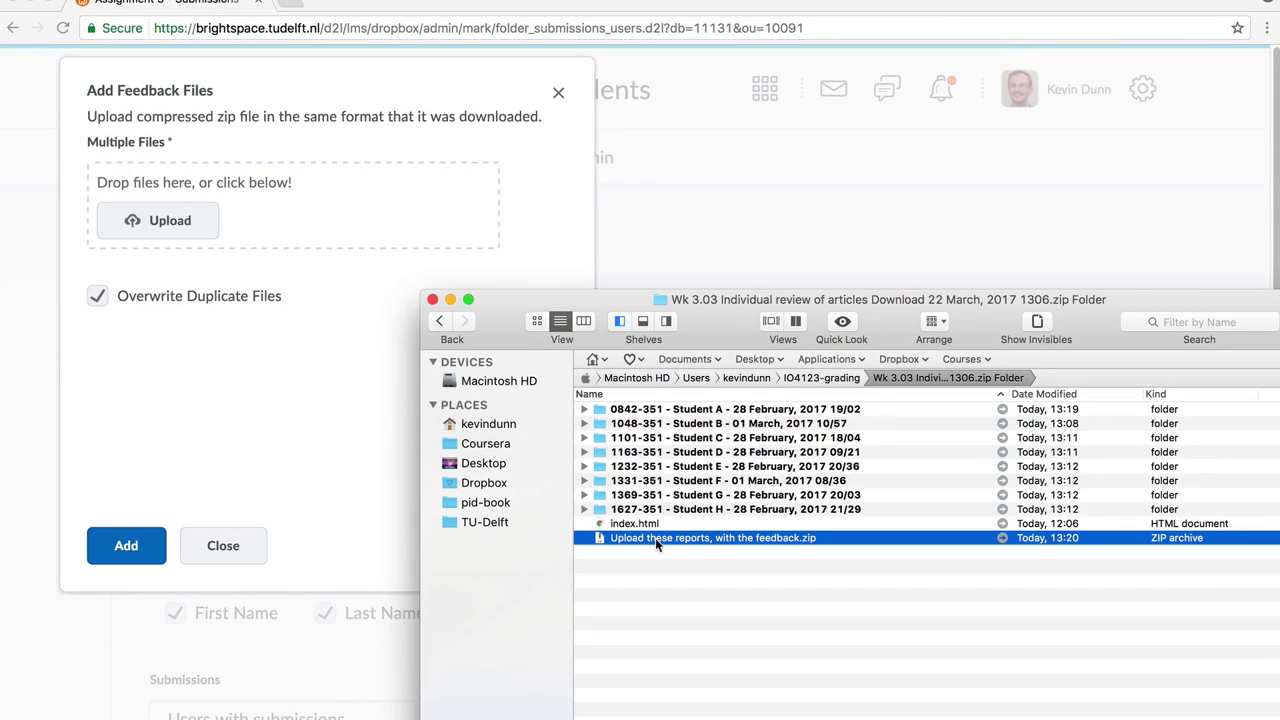
pyautogui.moveTo(655, 538); pyautogui.dragTo(167, 224)
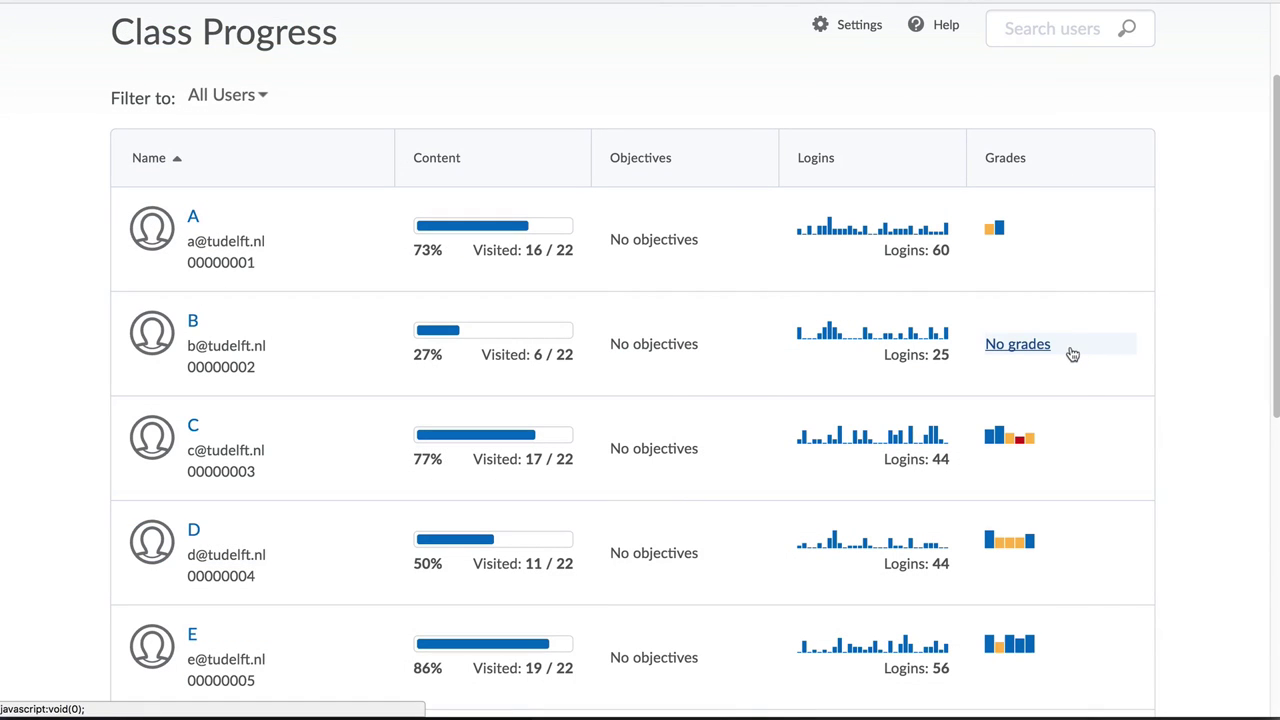
# Review the Class Progress overview, examining the students' quiz scores, visited content and logins.
pyautogui.moveTo(1020, 443)
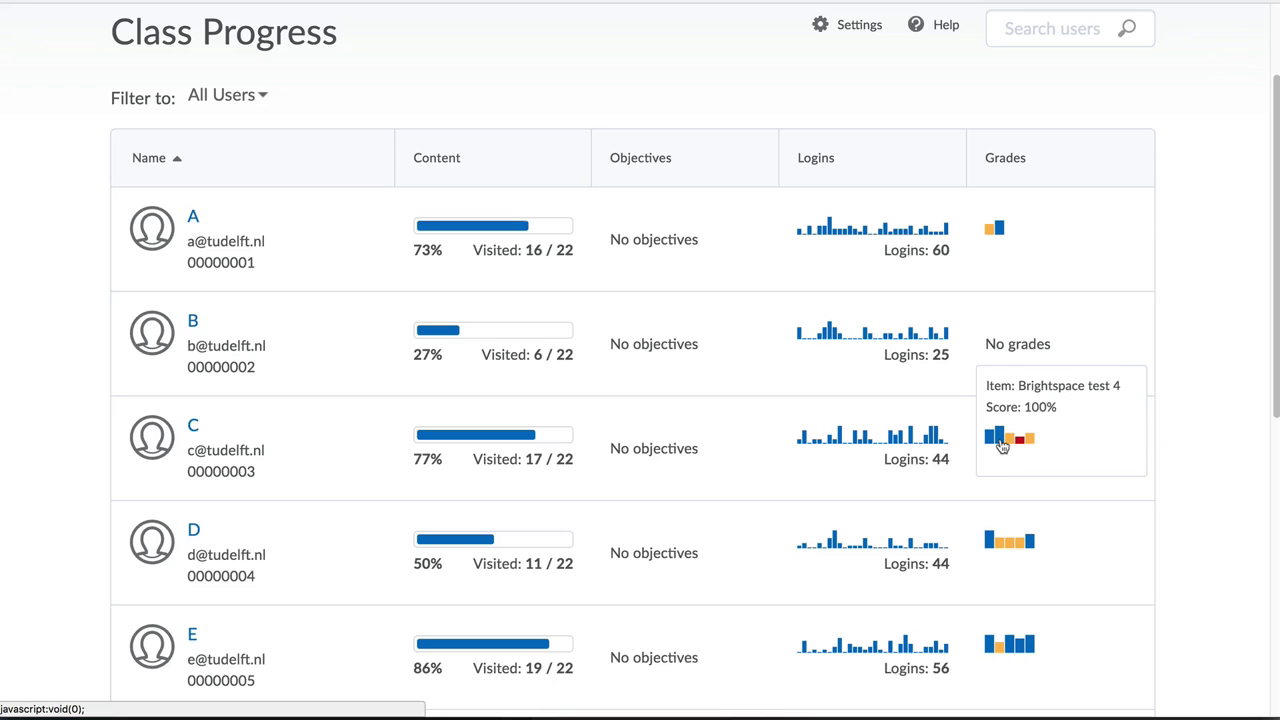
pyautogui.scroll(-6, 1040, 530)
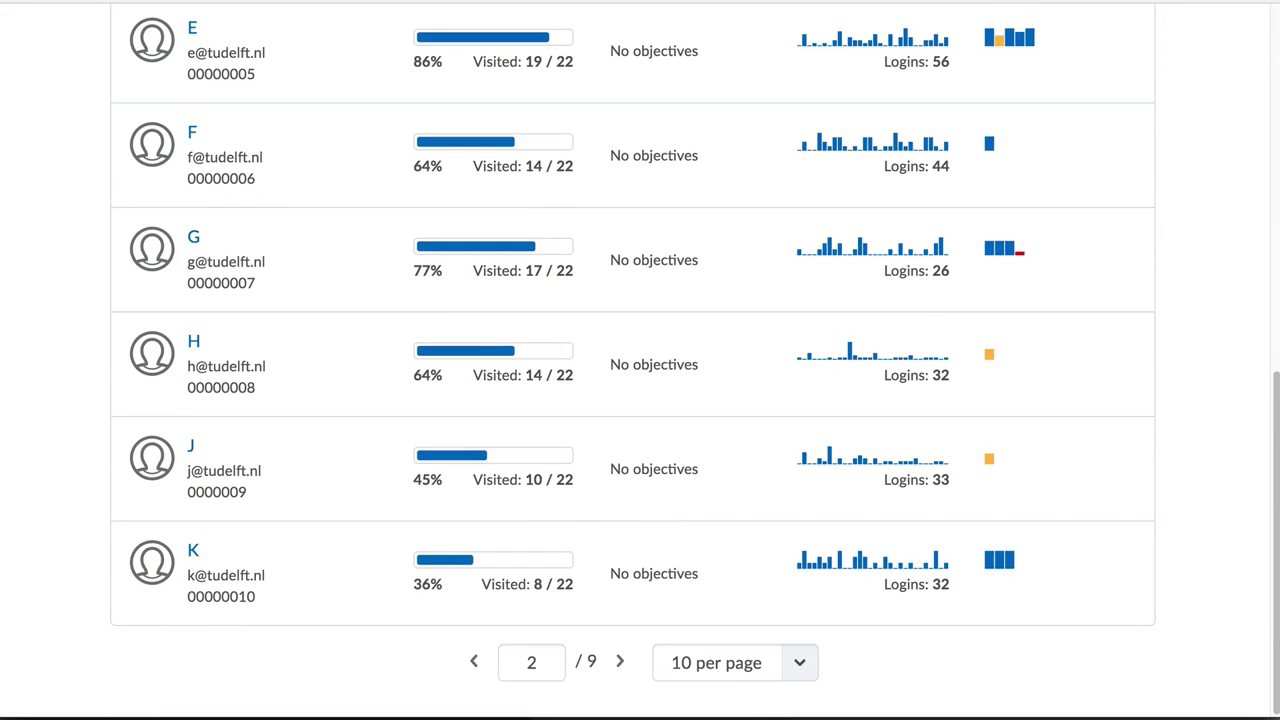
pyautogui.scroll(1, 640, 360)
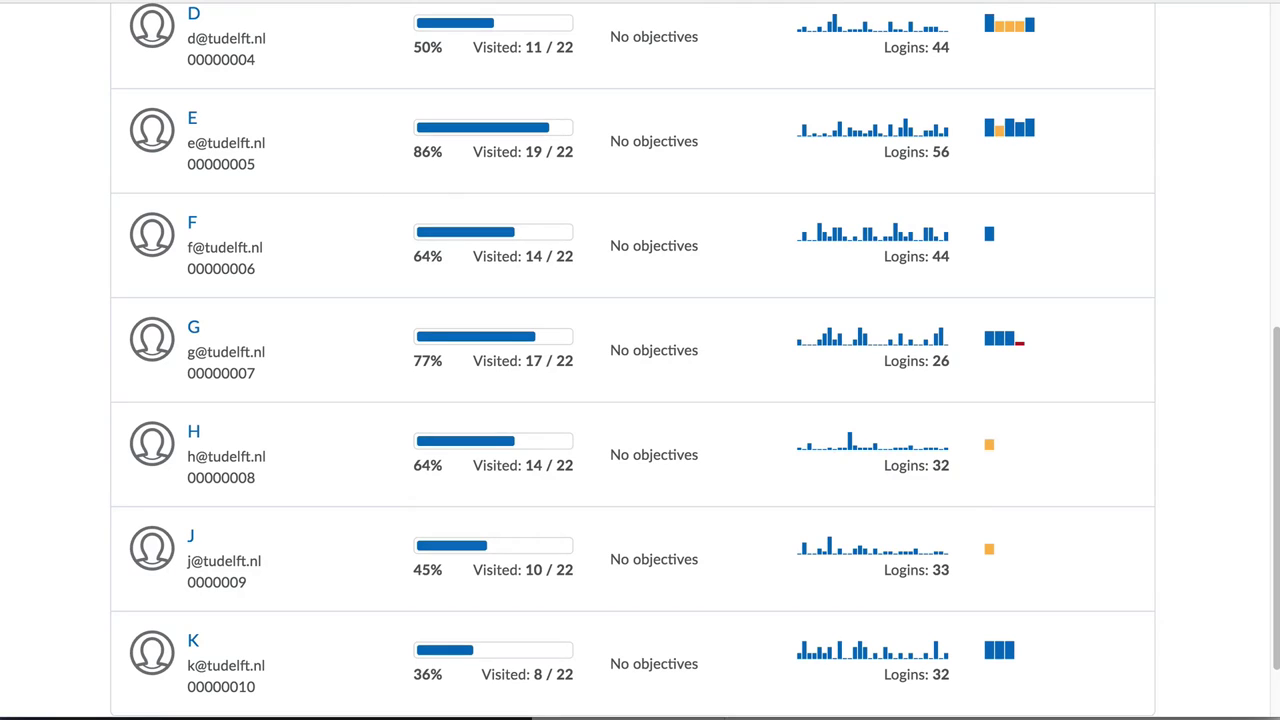
pyautogui.scroll(2, 640, 360)
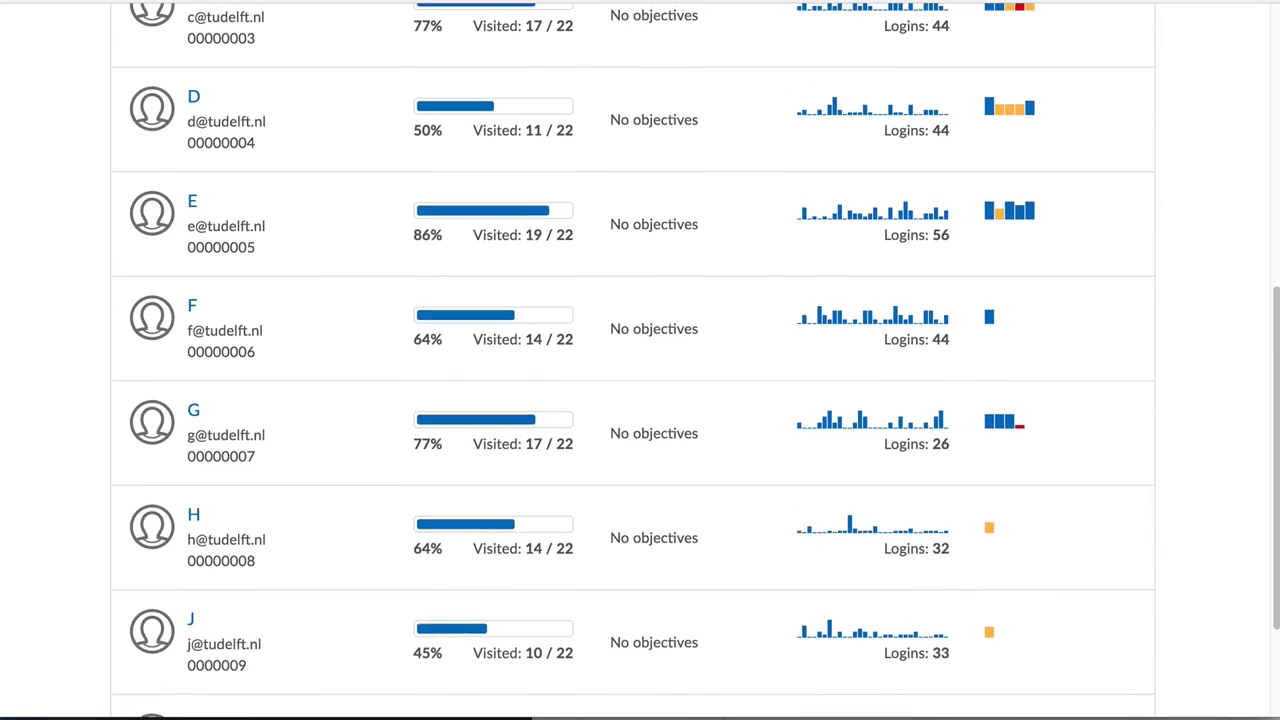
pyautogui.scroll(5, 640, 360)
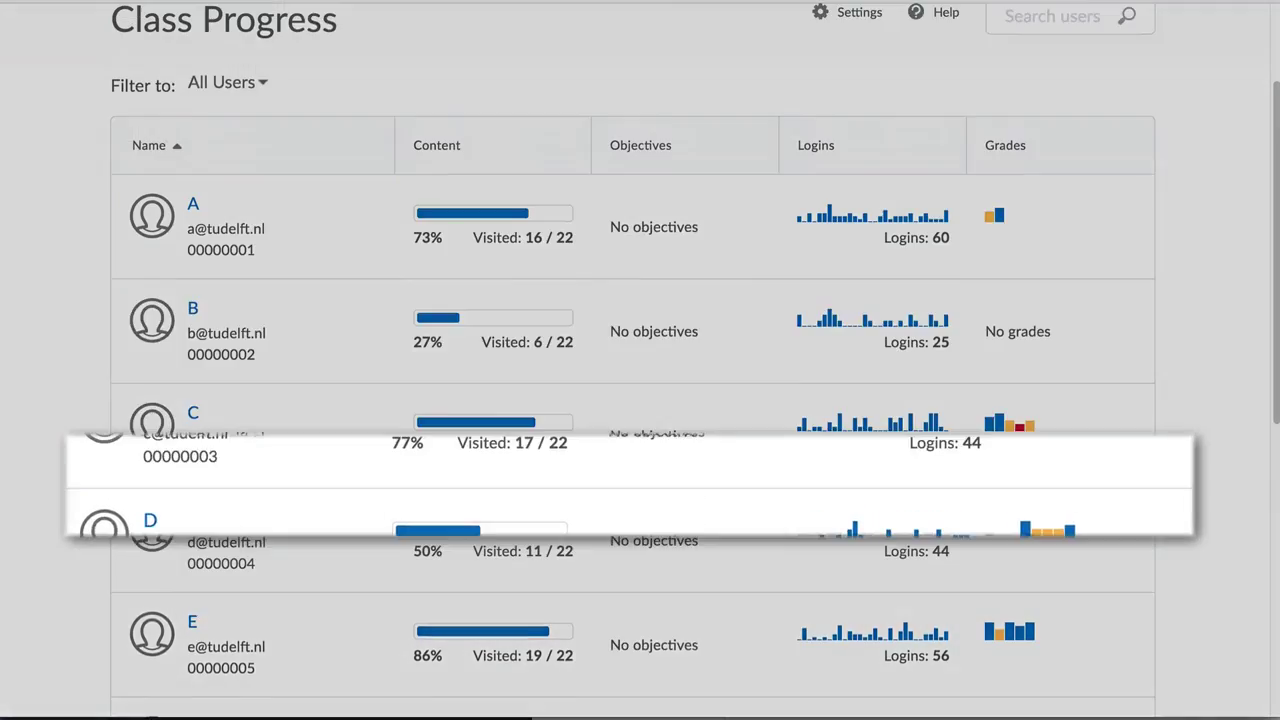
pyautogui.scroll(1, 640, 360)
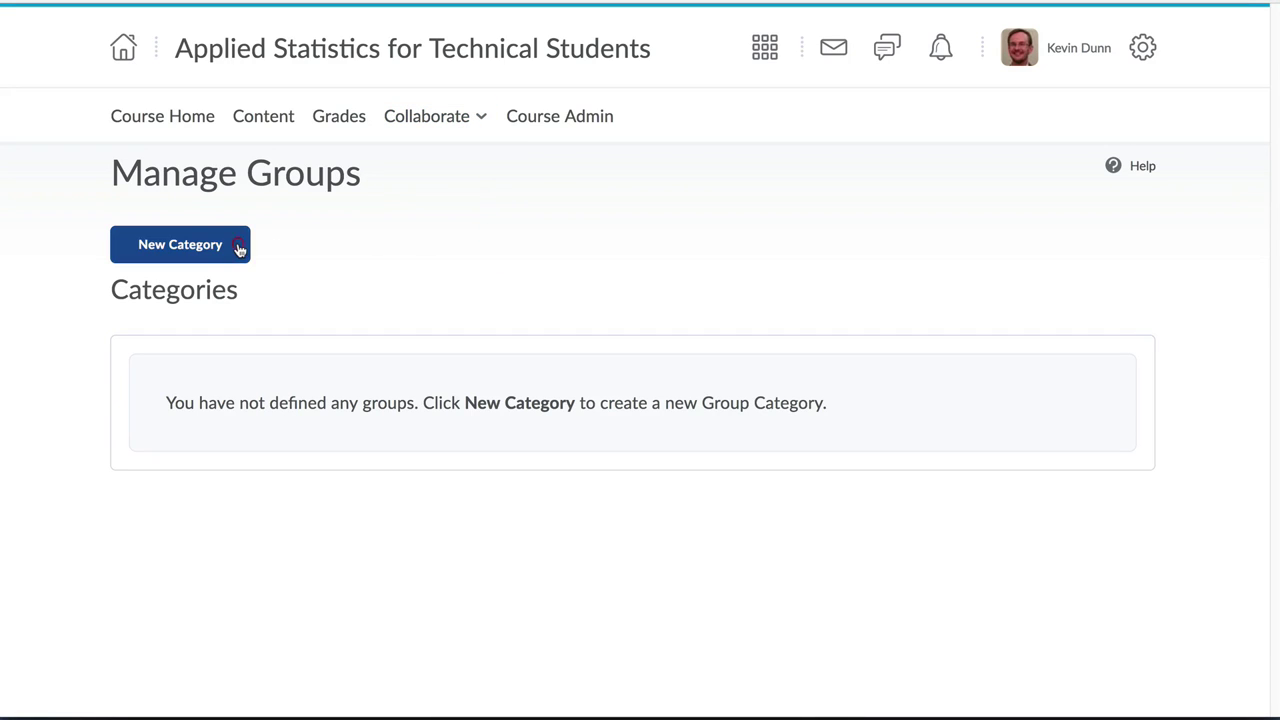
# Start a new group category named Workshops and open its enrollment type options.
pyautogui.click(240, 250)
pyautogui.write('Workshops')
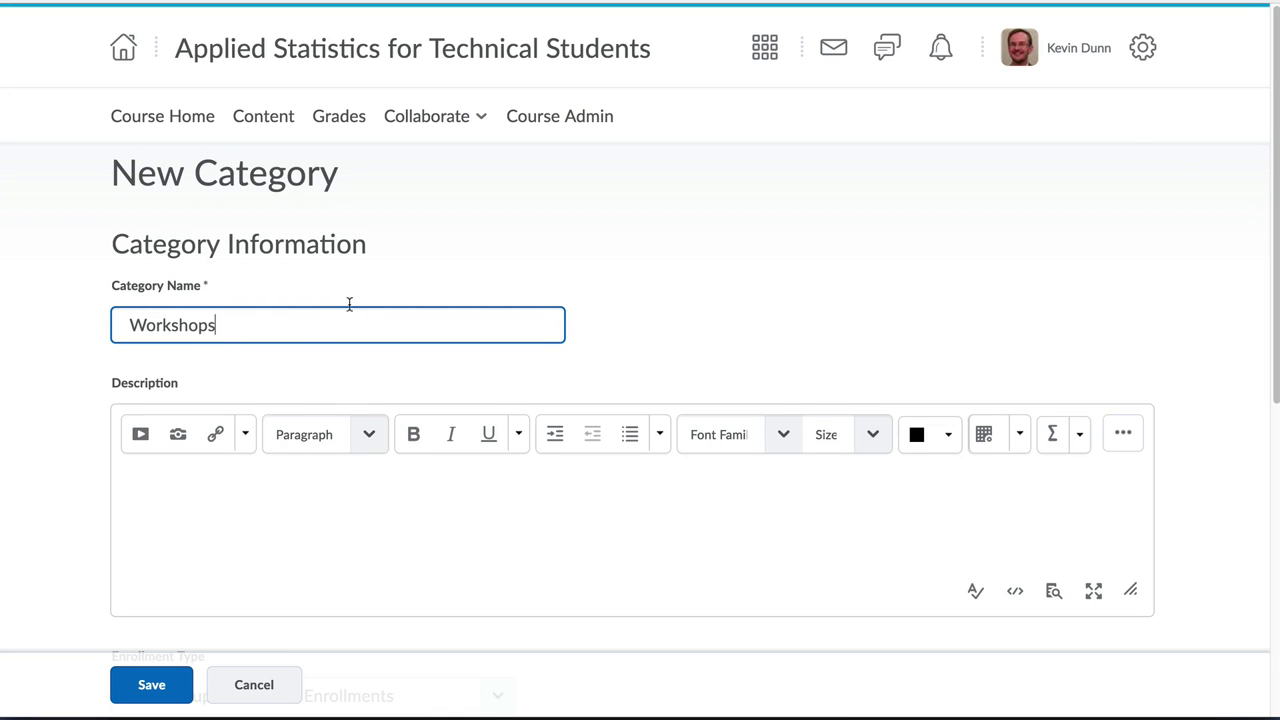
pyautogui.scroll(-3, 405, 290)
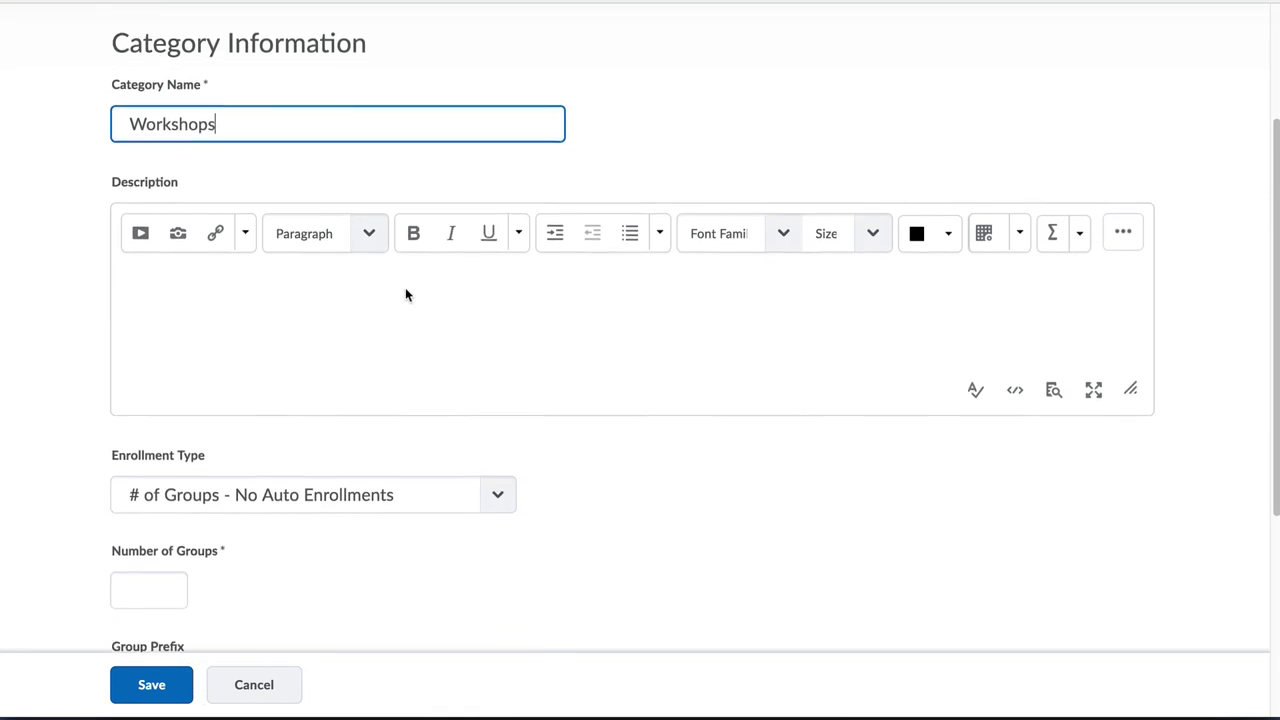
pyautogui.click(494, 353)
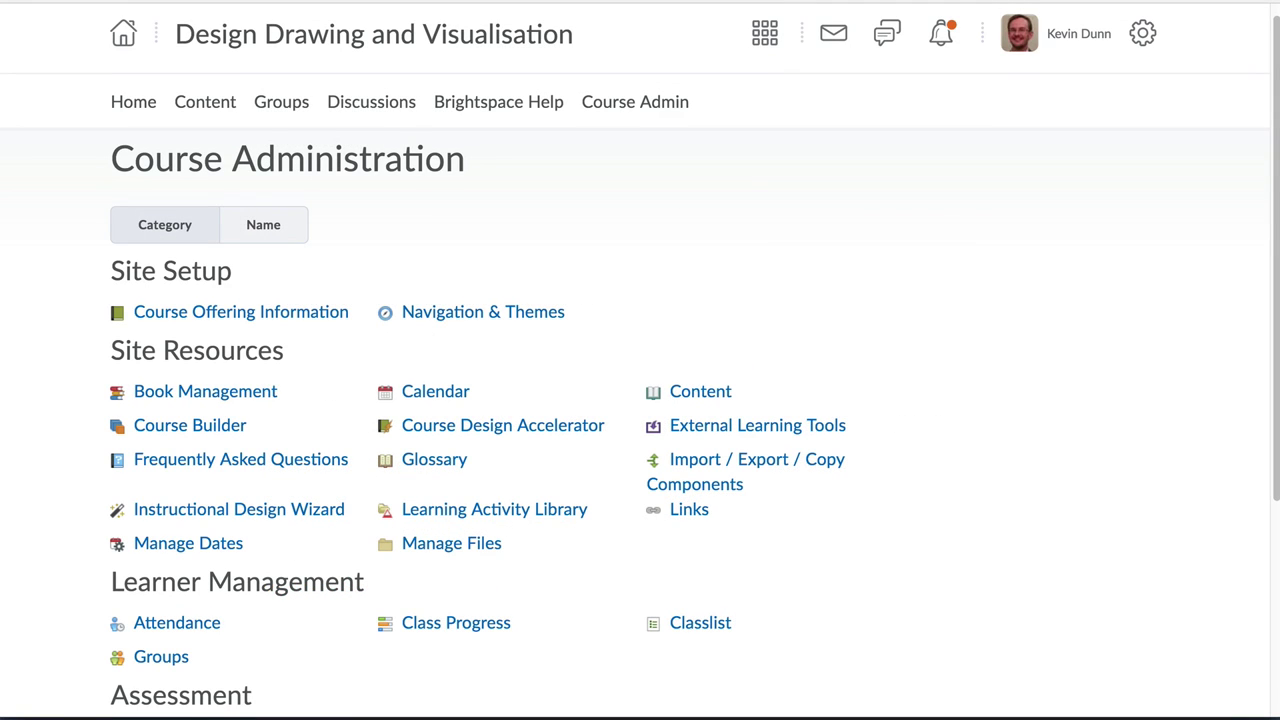
# Look through the Course Administration tools of the Design Drawing and Visualisation course.
pyautogui.scroll(-3, 640, 400)
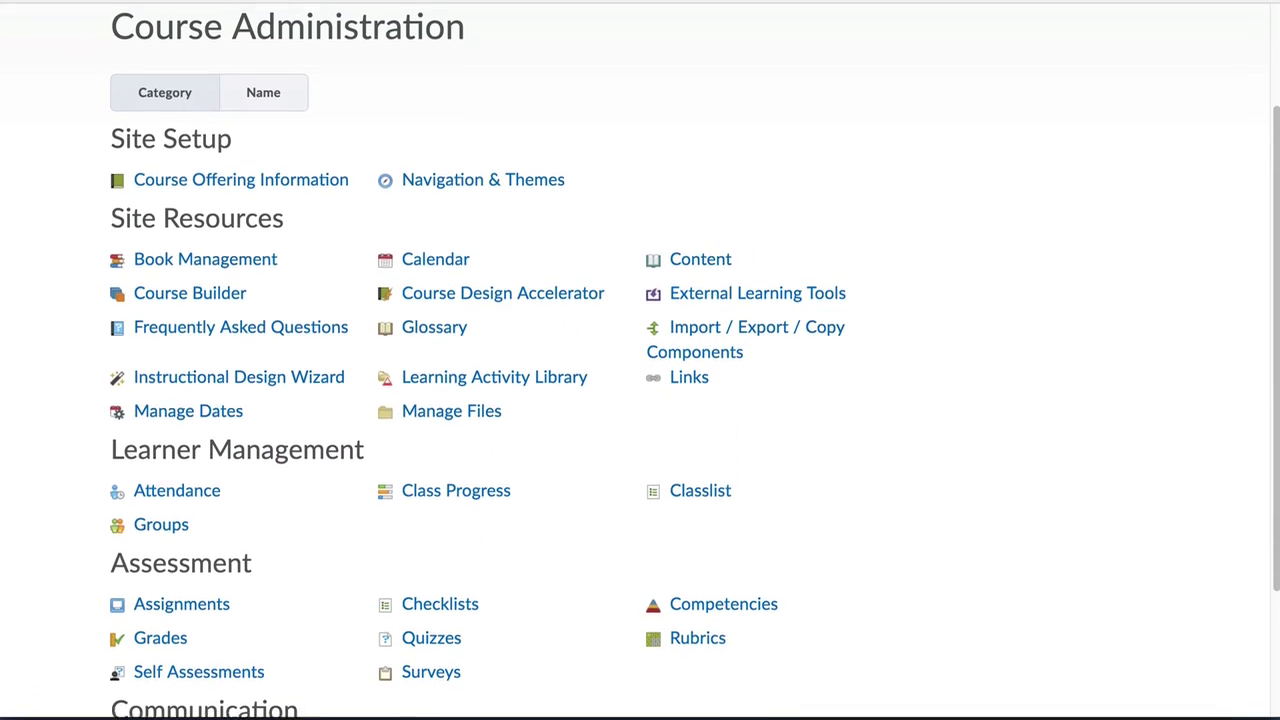
pyautogui.scroll(-3, 640, 400)
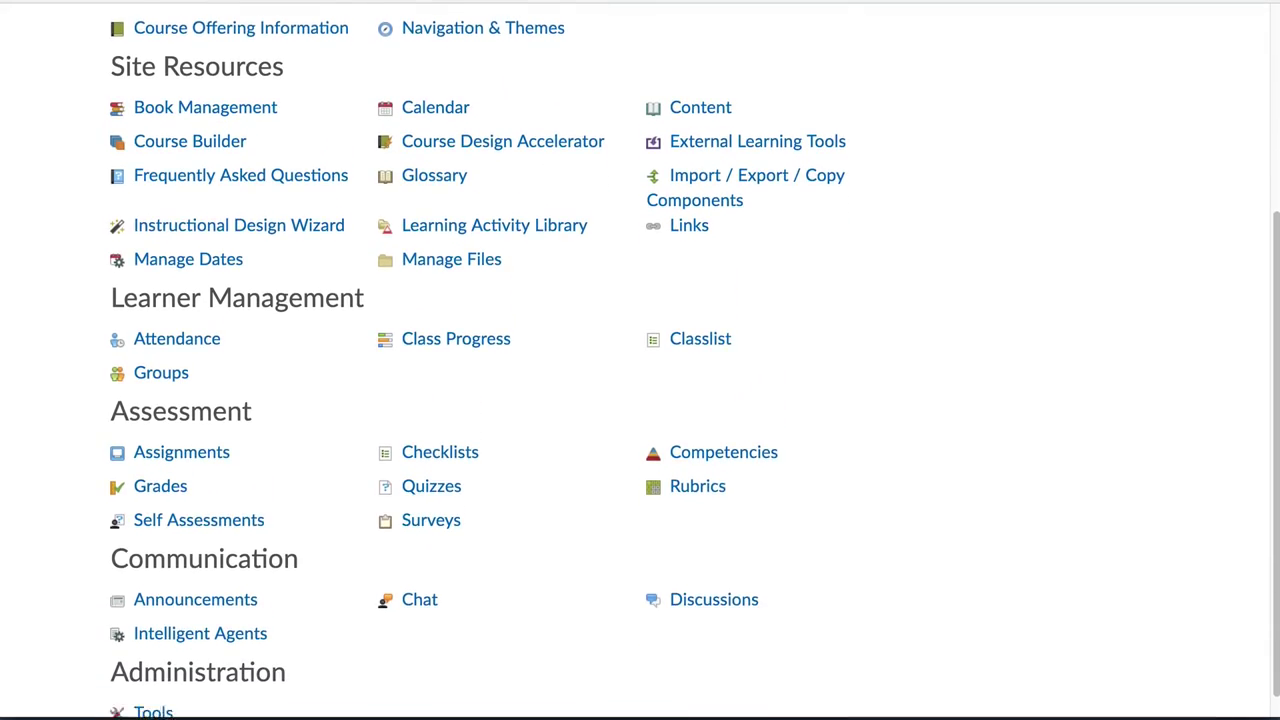